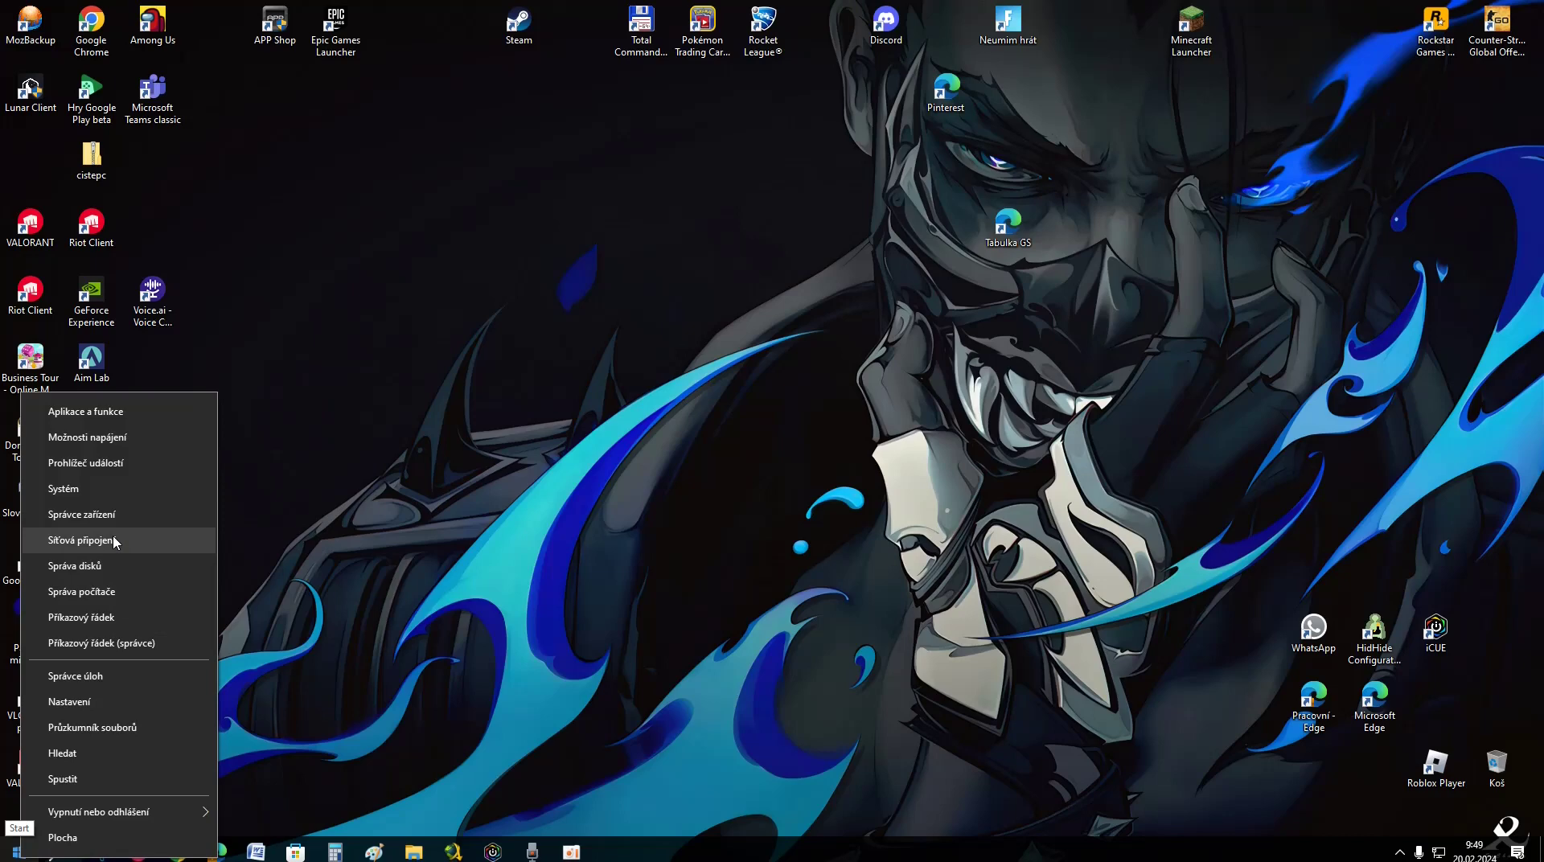
Step: Open Disk Management in a maximized window and examine the partitions on Disk 2
{"action": "left_click", "coordinate": [116, 563]}
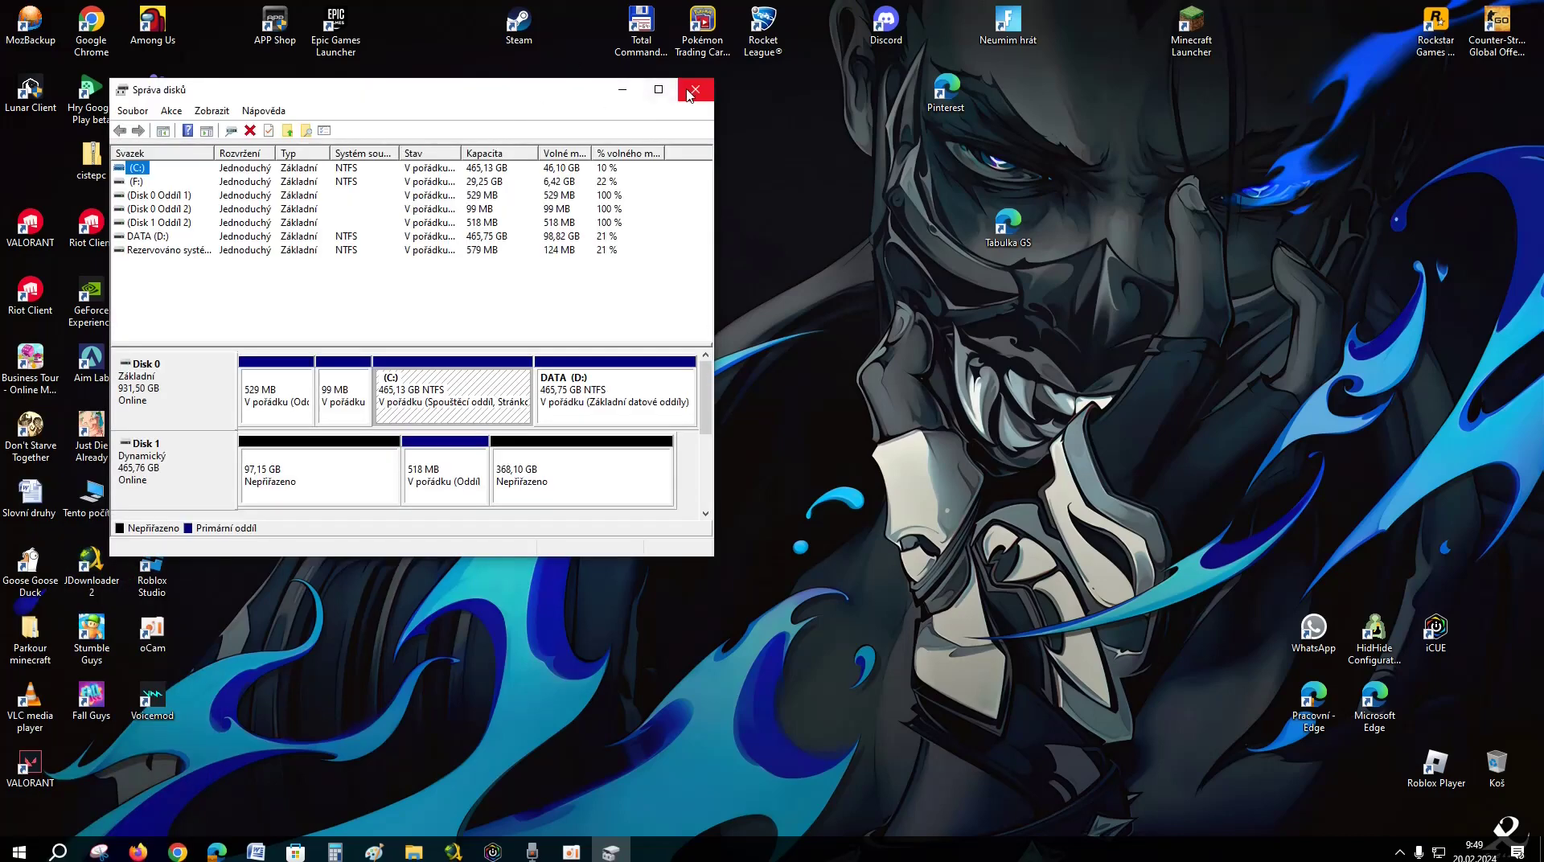
{"action": "left_click", "coordinate": [659, 90]}
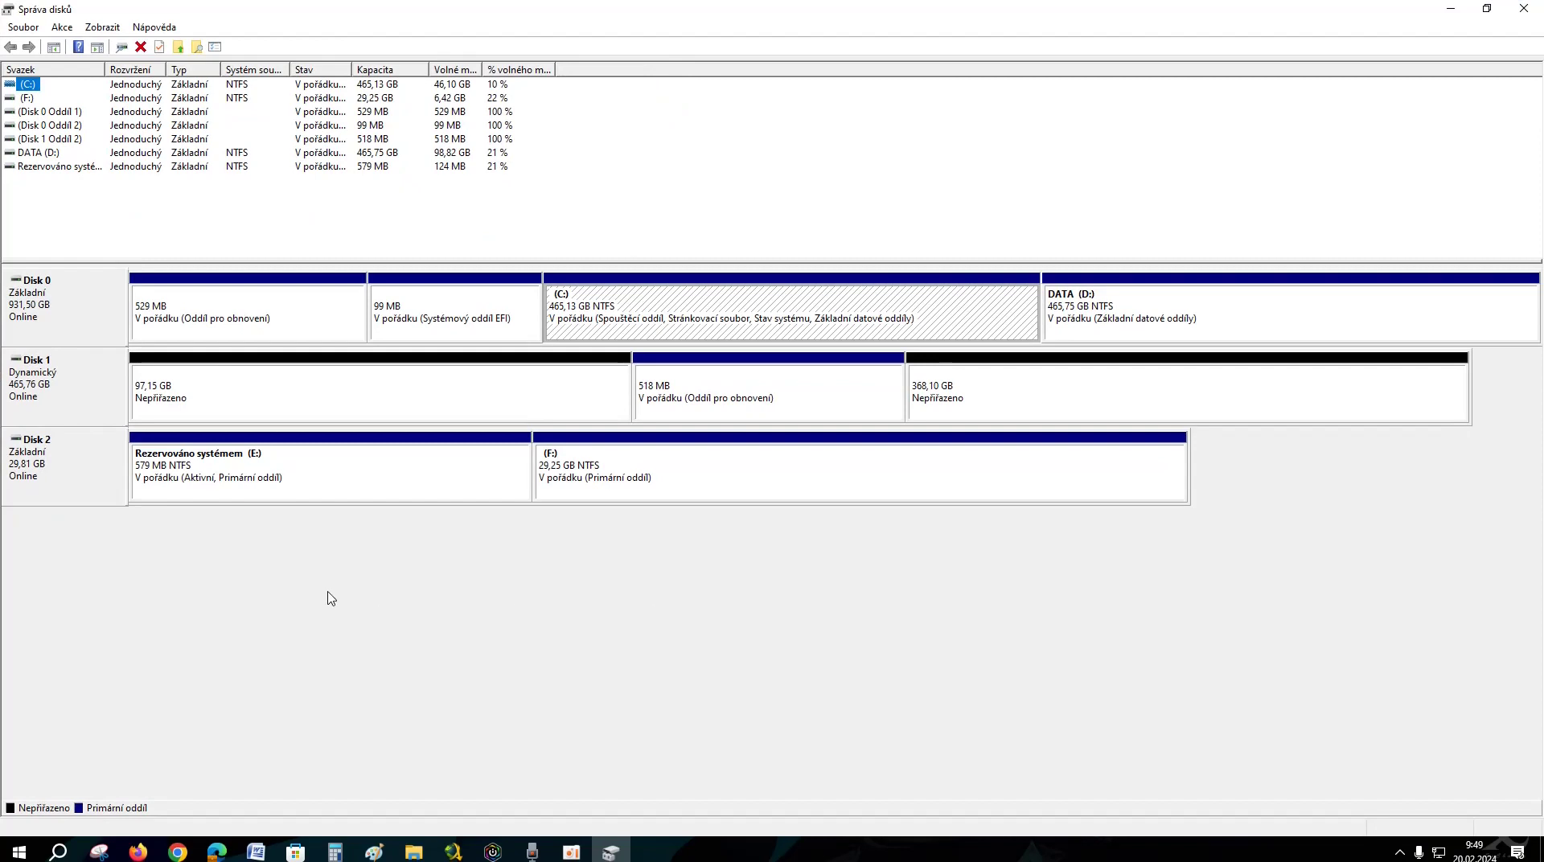
{"action": "left_click", "coordinate": [59, 454]}
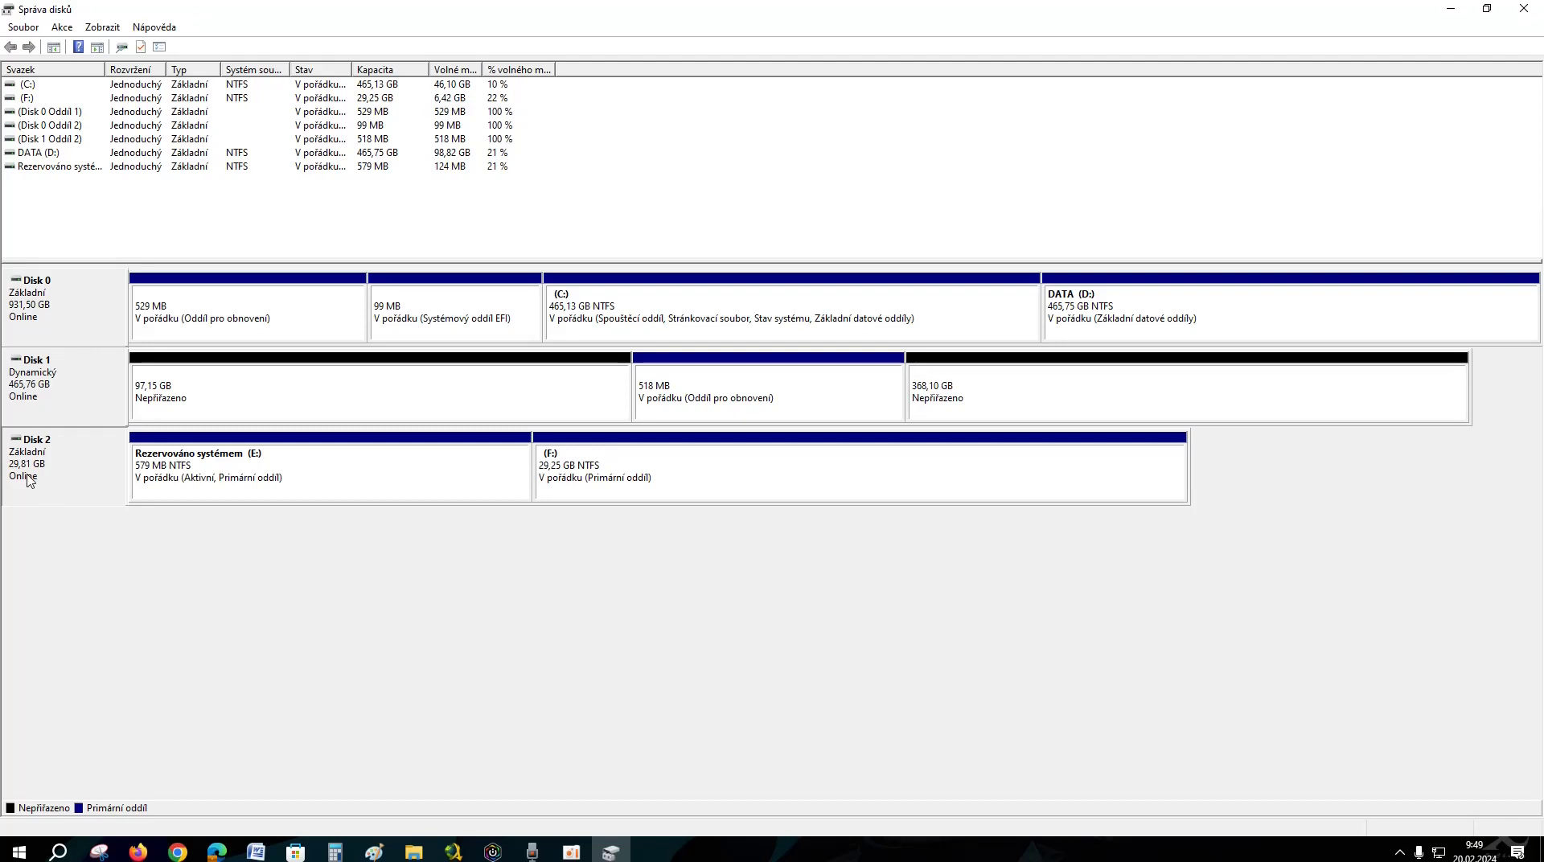
{"action": "left_click", "coordinate": [631, 480]}
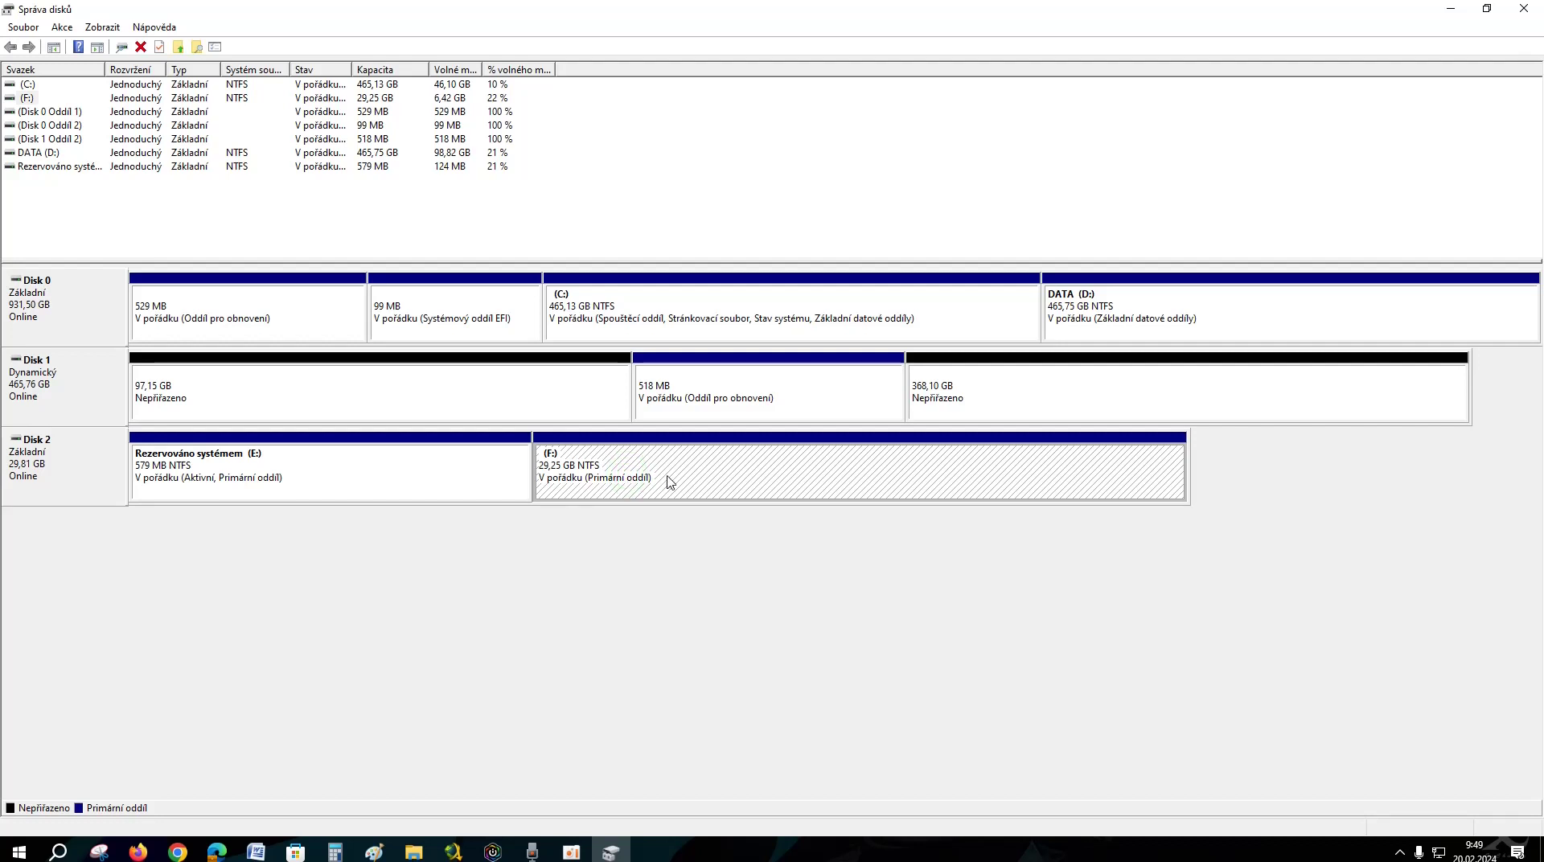
{"action": "left_click", "coordinate": [337, 478]}
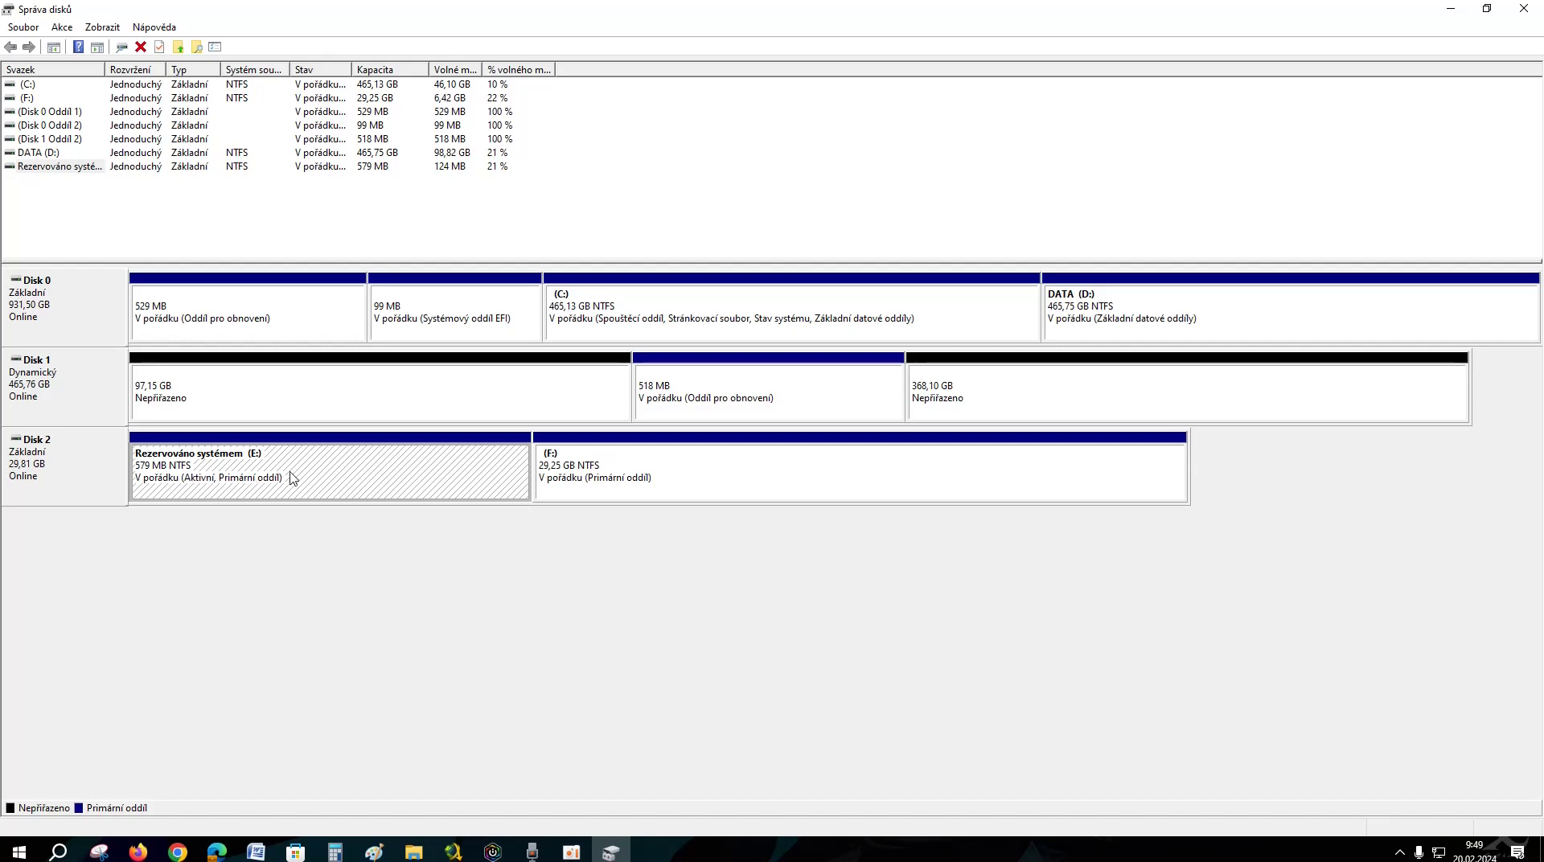
Step: Delete the F: volume from Disk 2, accepting the loss of its data
{"action": "left_click", "coordinate": [648, 479]}
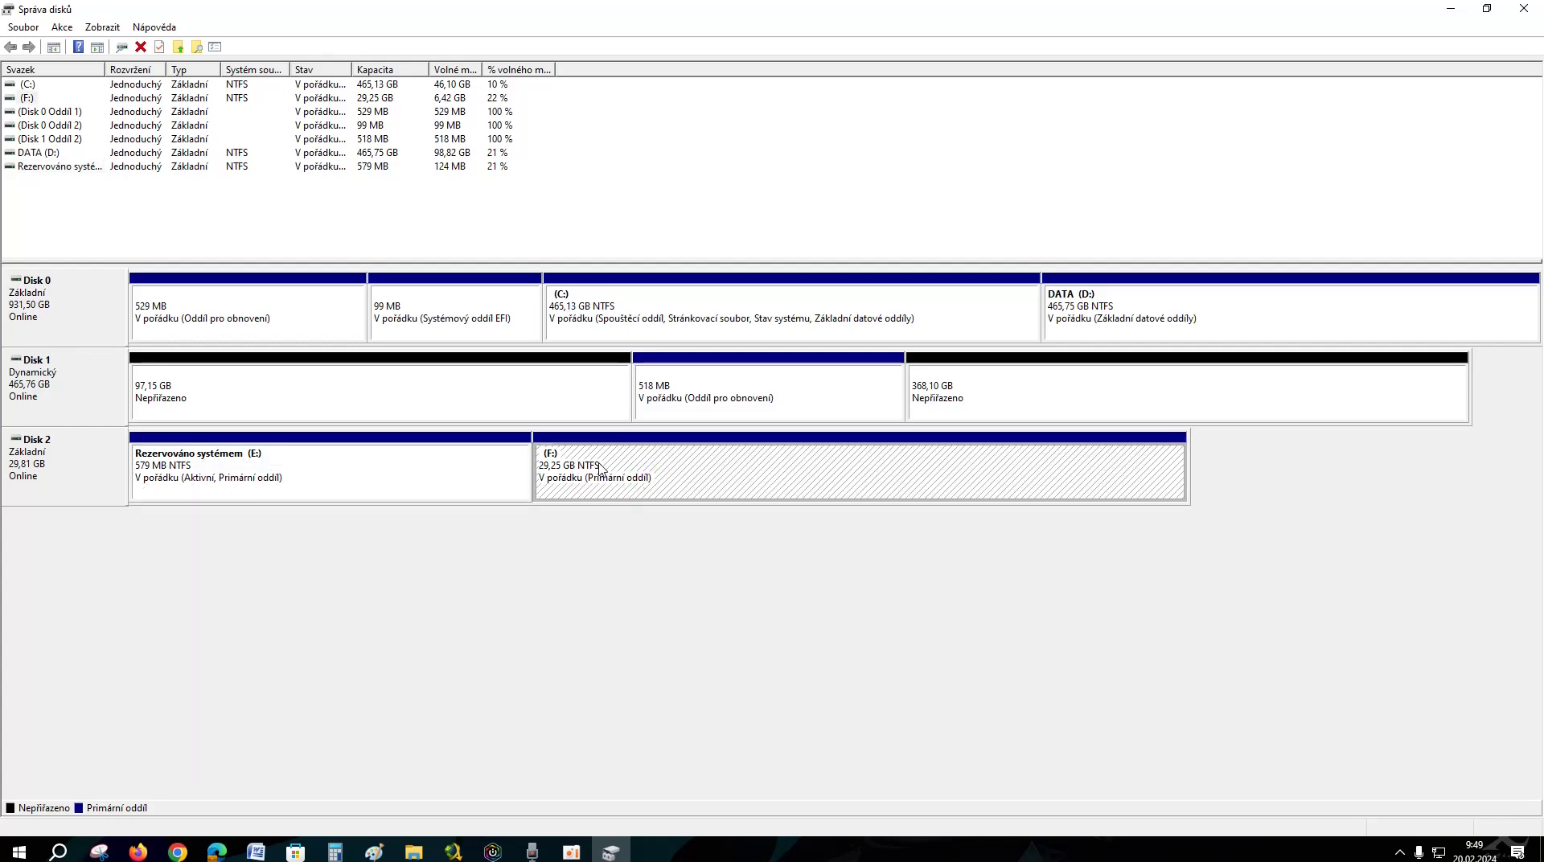
{"action": "right_click", "coordinate": [678, 479]}
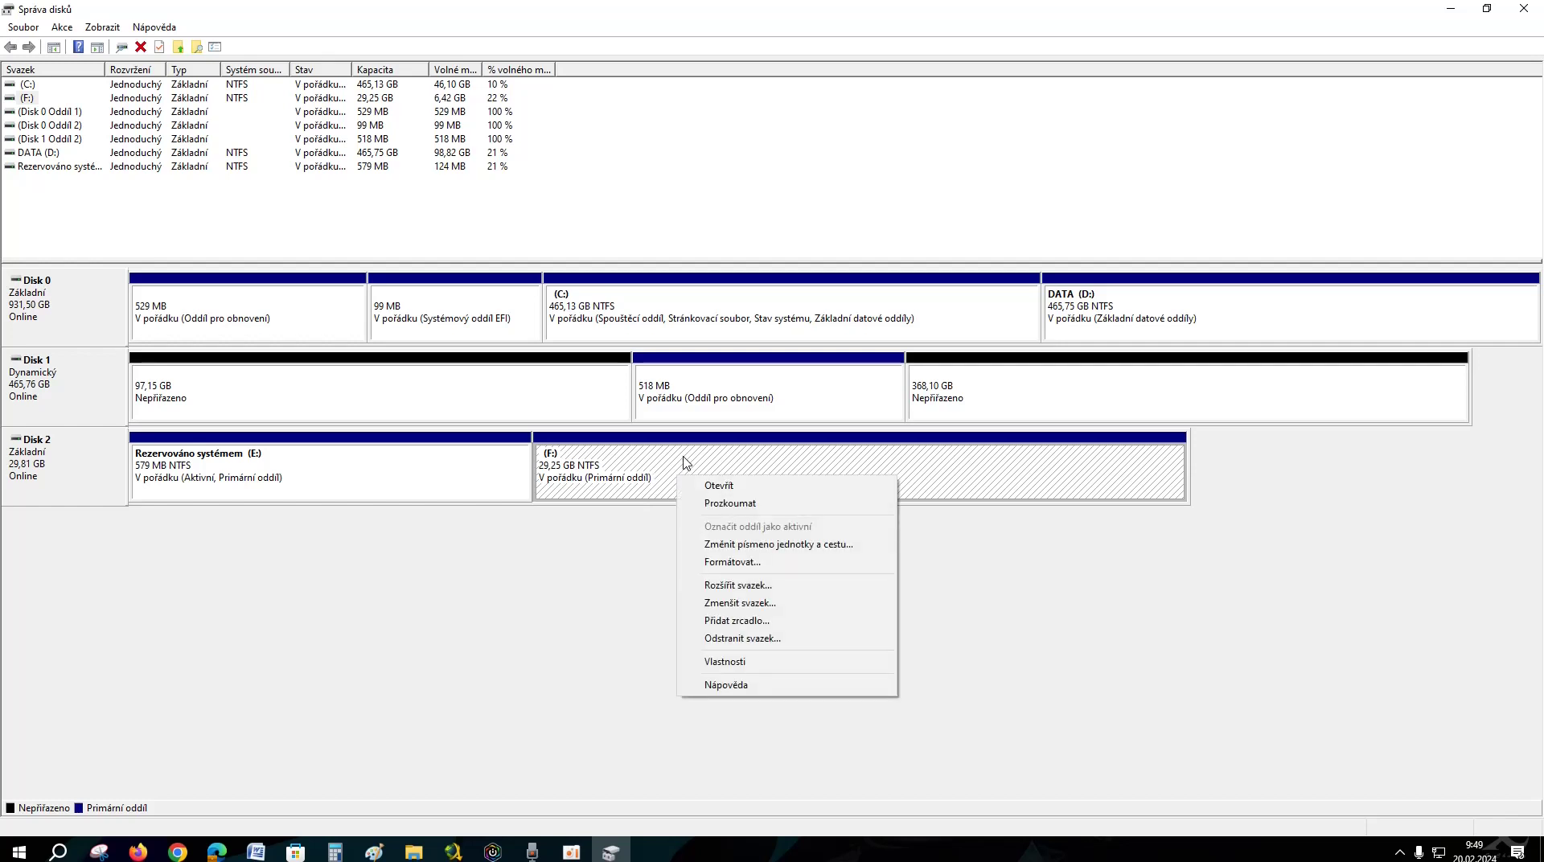
{"action": "left_click", "coordinate": [764, 640]}
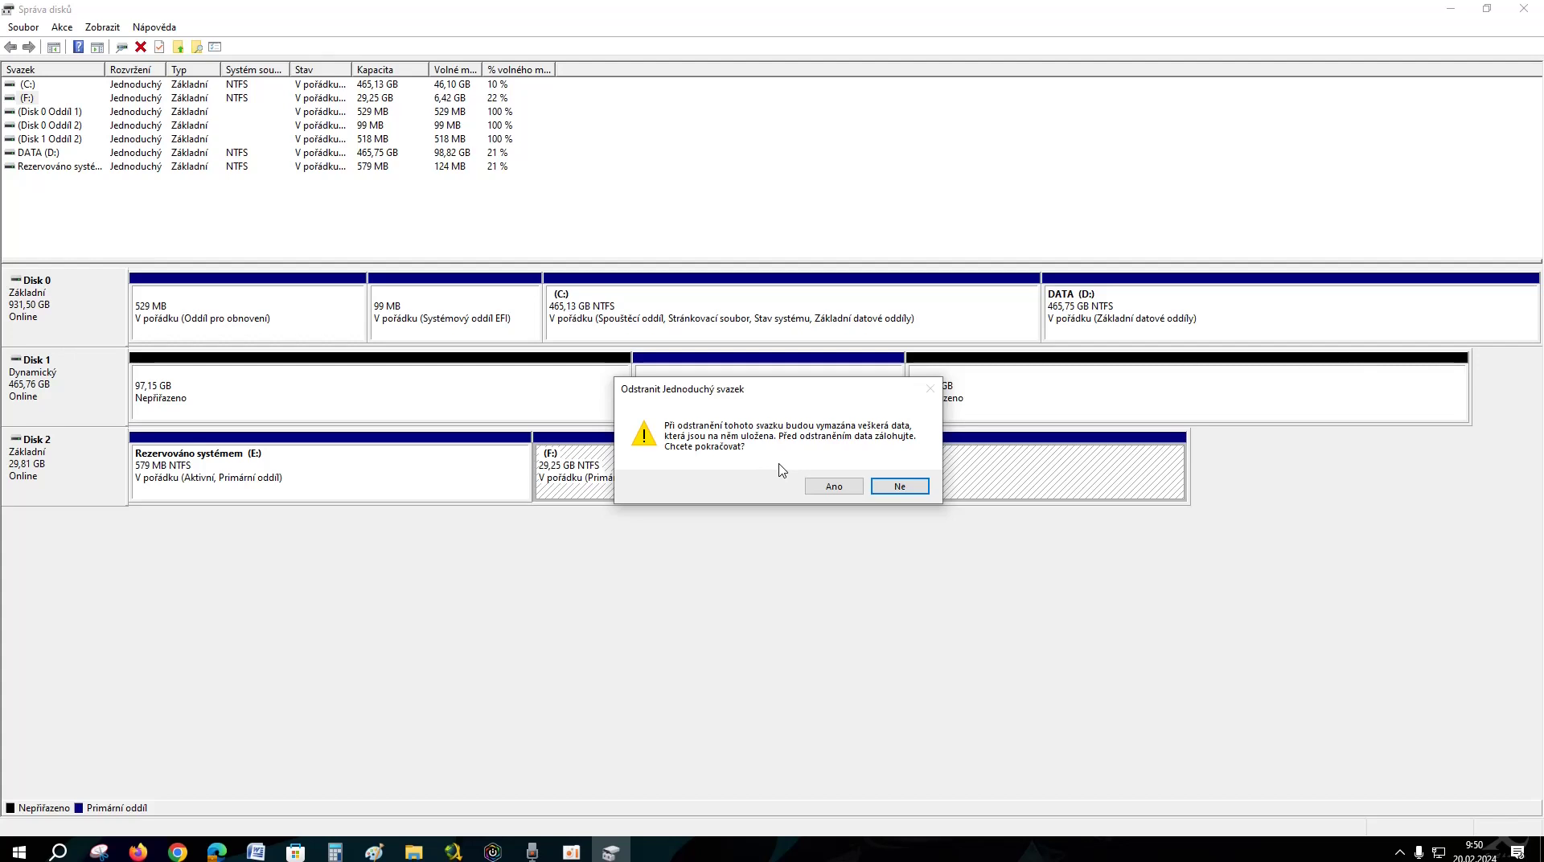
{"action": "left_click", "coordinate": [834, 487]}
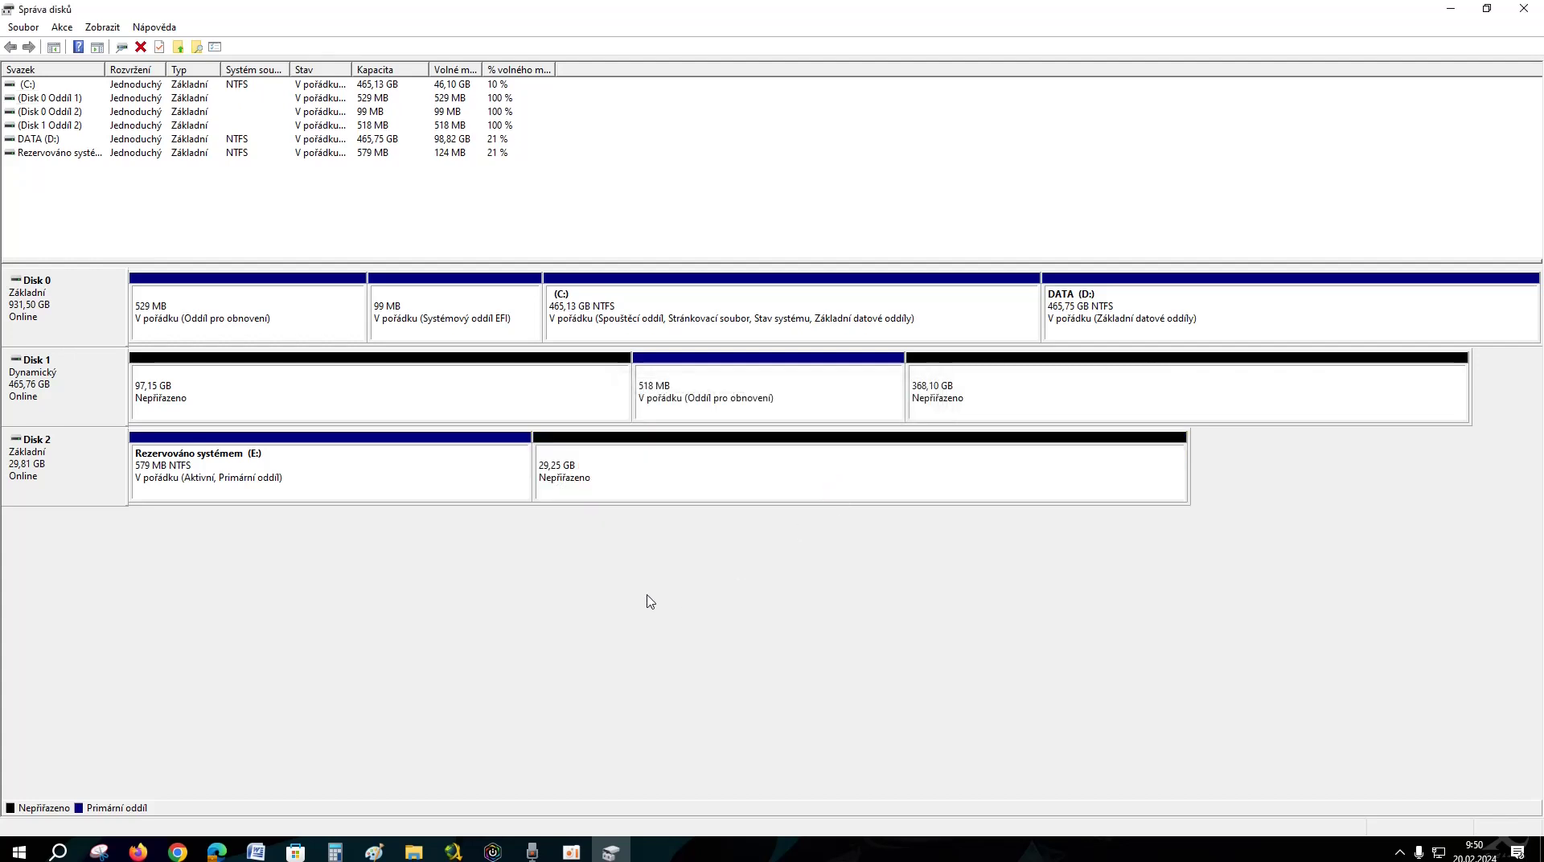
Step: Start a new simple volume in the unallocated space on Disk 2 and set its size to 10000 MB
{"action": "left_click", "coordinate": [692, 482]}
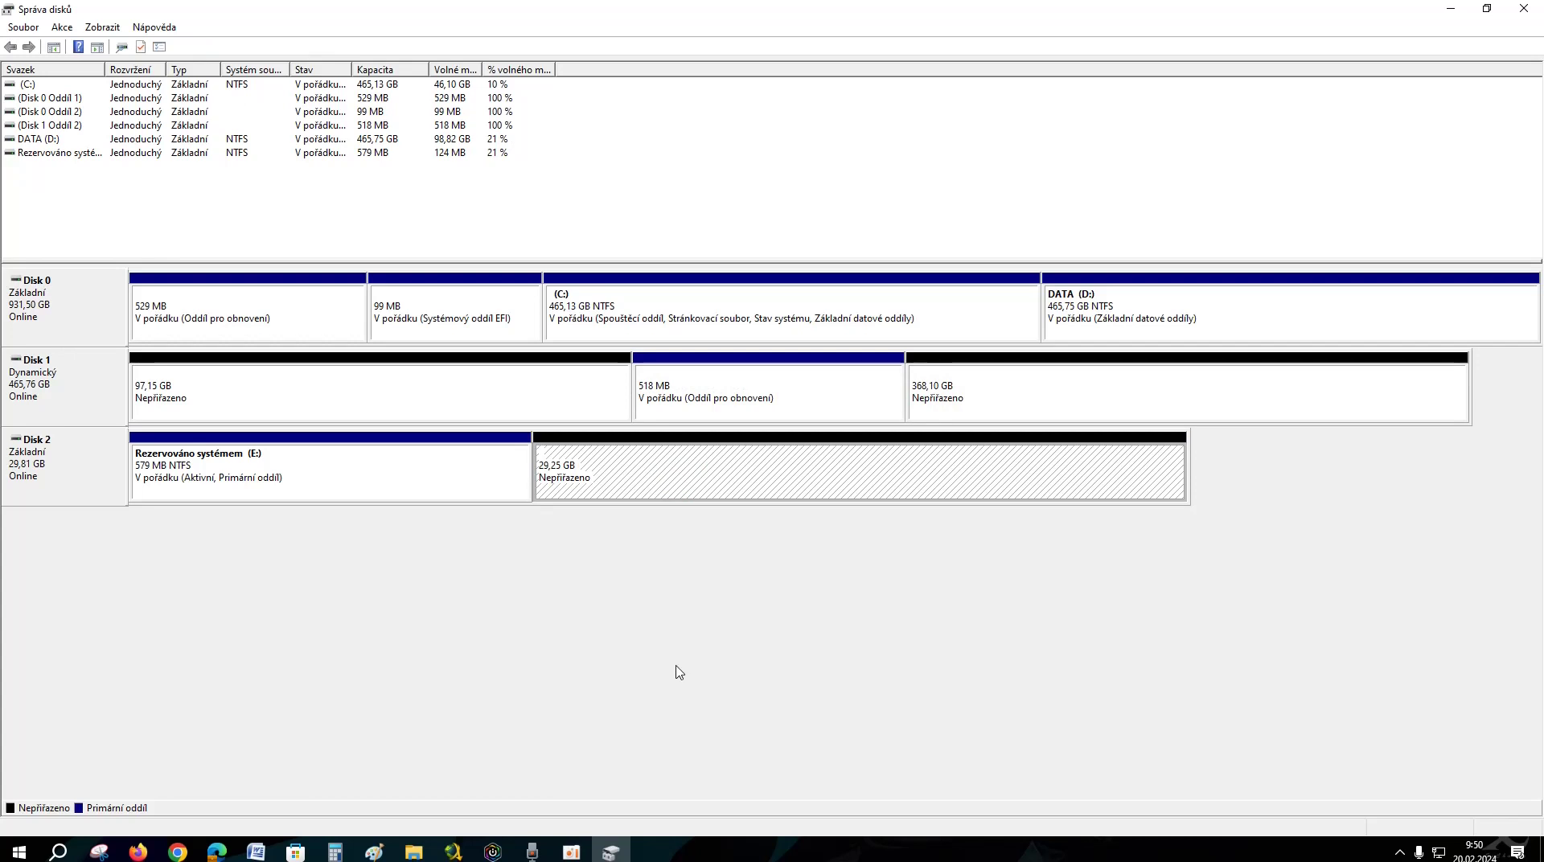
{"action": "left_click", "coordinate": [644, 659]}
{"action": "left_click", "coordinate": [697, 474]}
{"action": "right_click", "coordinate": [698, 476]}
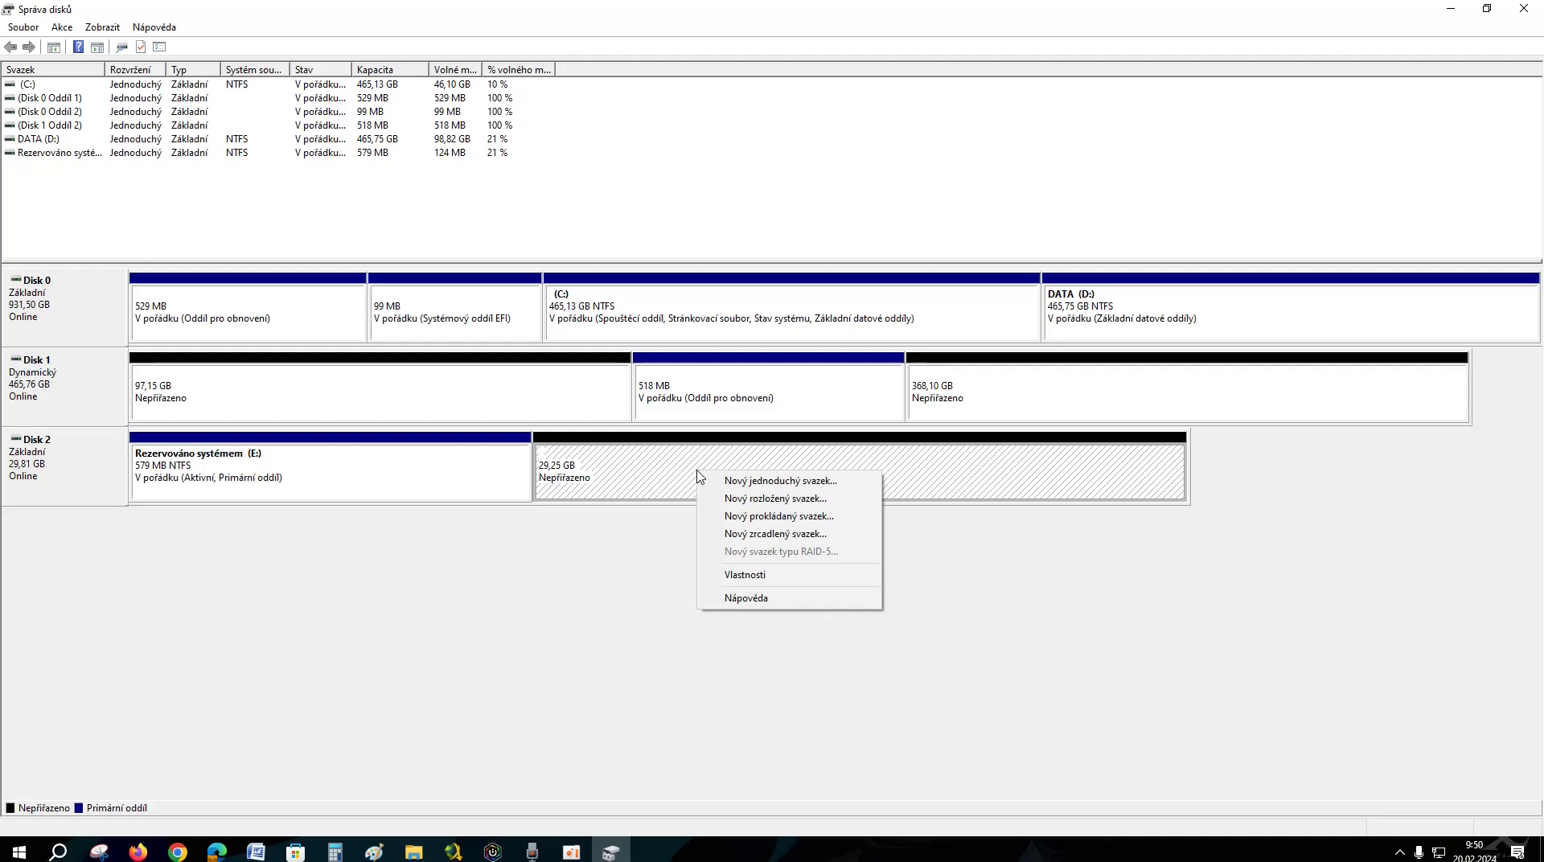
{"action": "left_click", "coordinate": [803, 480]}
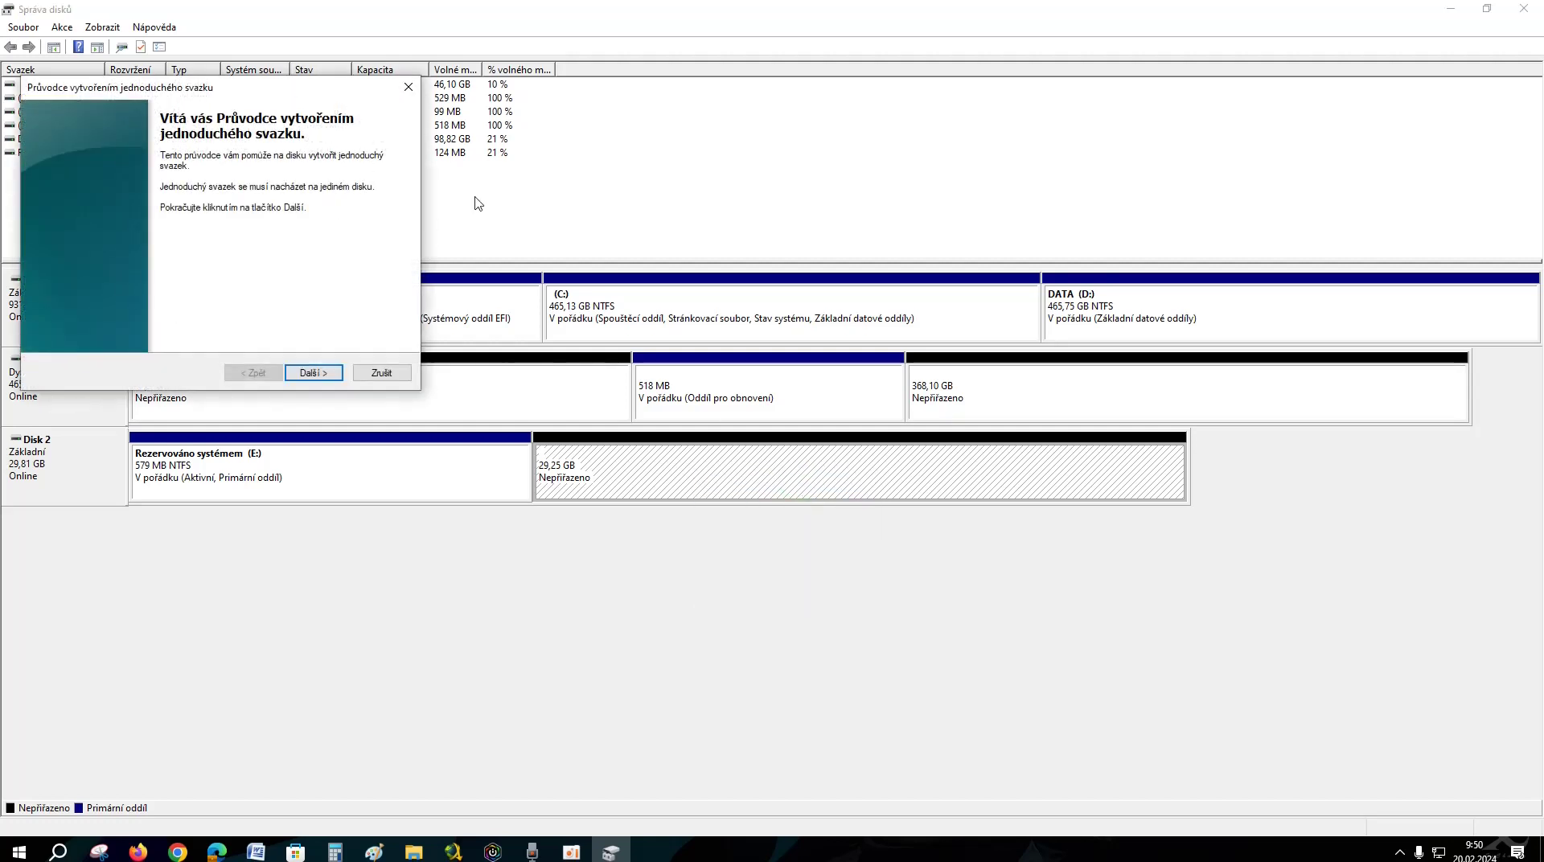
{"action": "left_click_drag", "start_coordinate": [254, 97], "coordinate": [711, 271]}
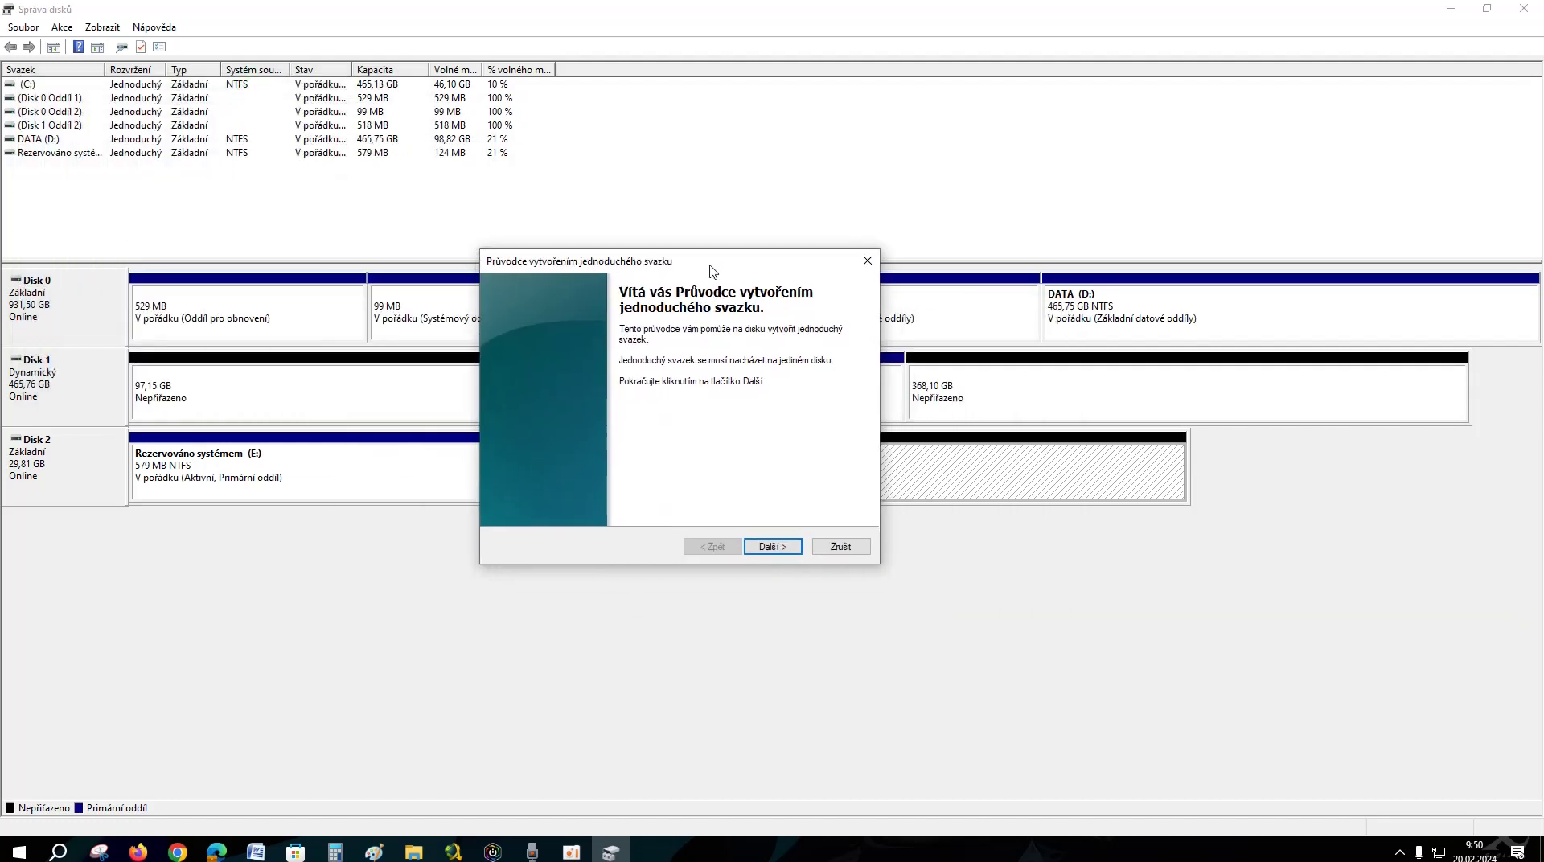
{"action": "left_click", "coordinate": [772, 547]}
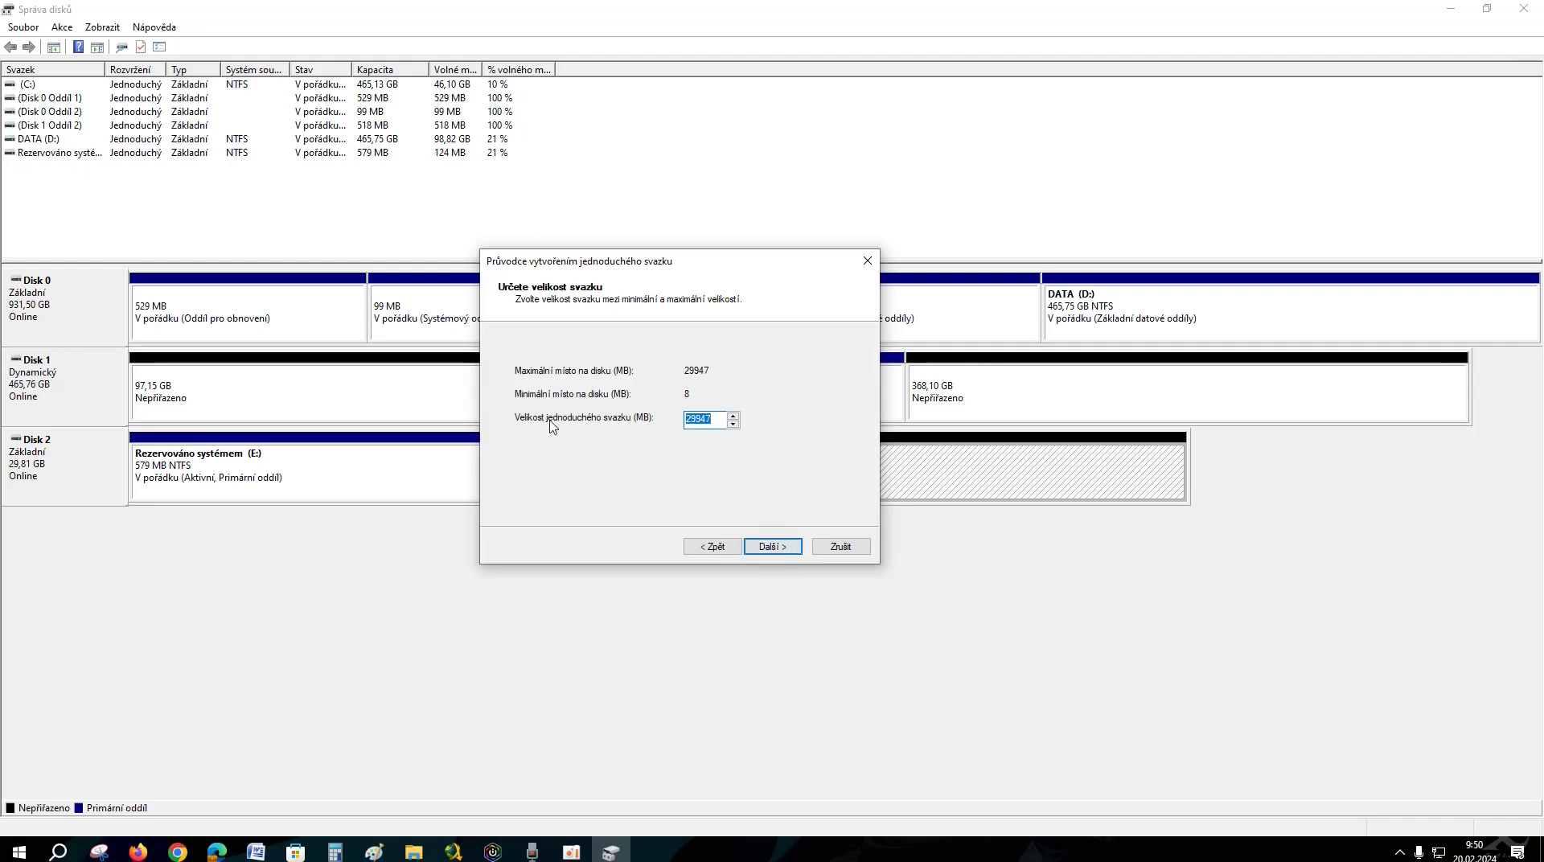
{"action": "left_click", "coordinate": [711, 416]}
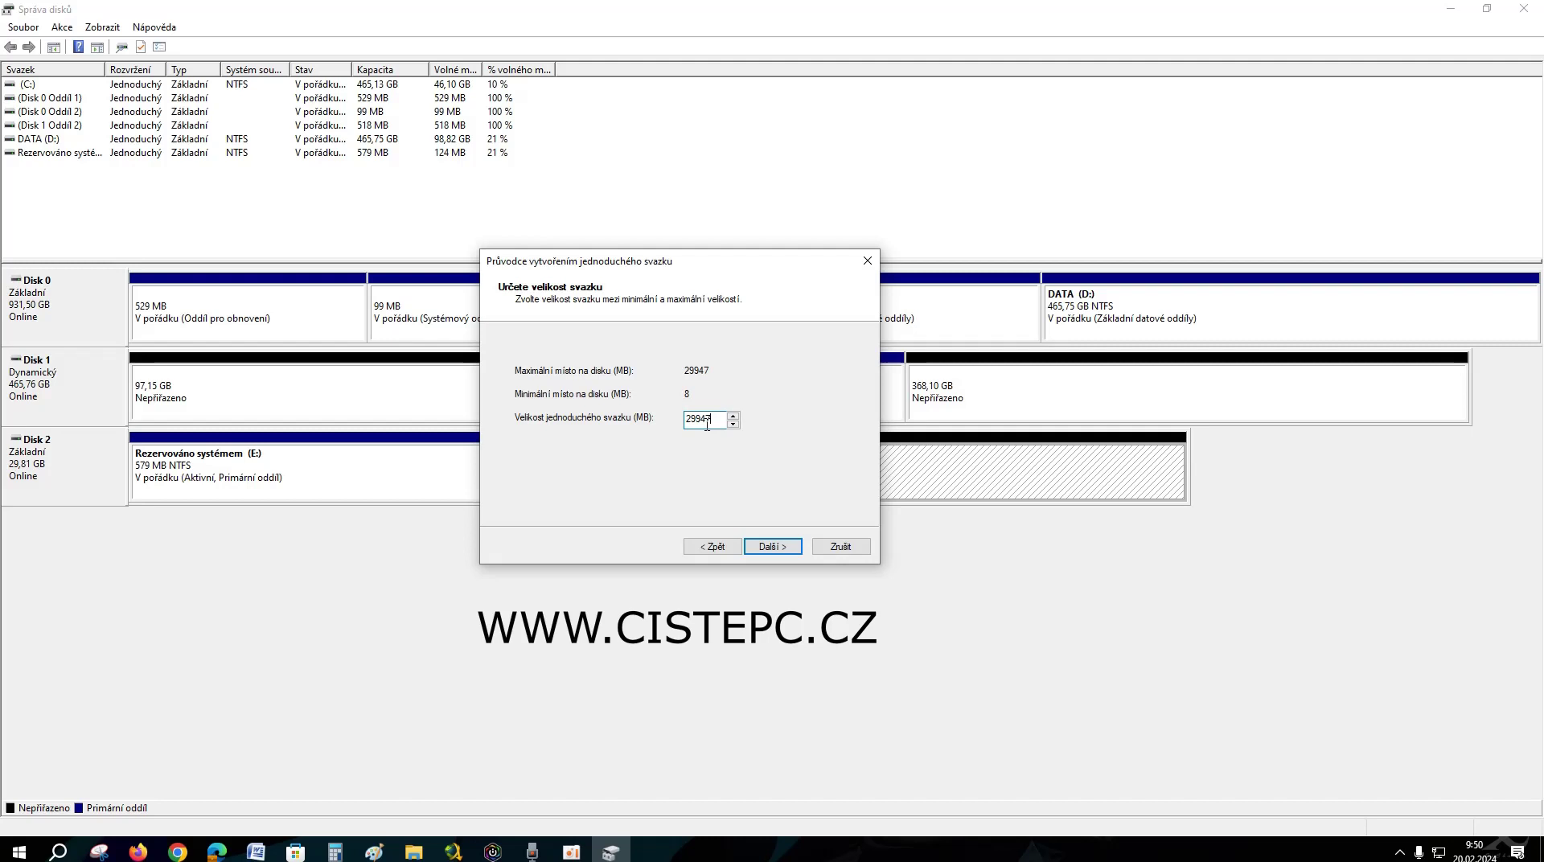
{"action": "left_click_drag", "start_coordinate": [711, 425], "coordinate": [632, 434]}
{"action": "type", "text": "10000"}
{"action": "left_click", "coordinate": [774, 549]}
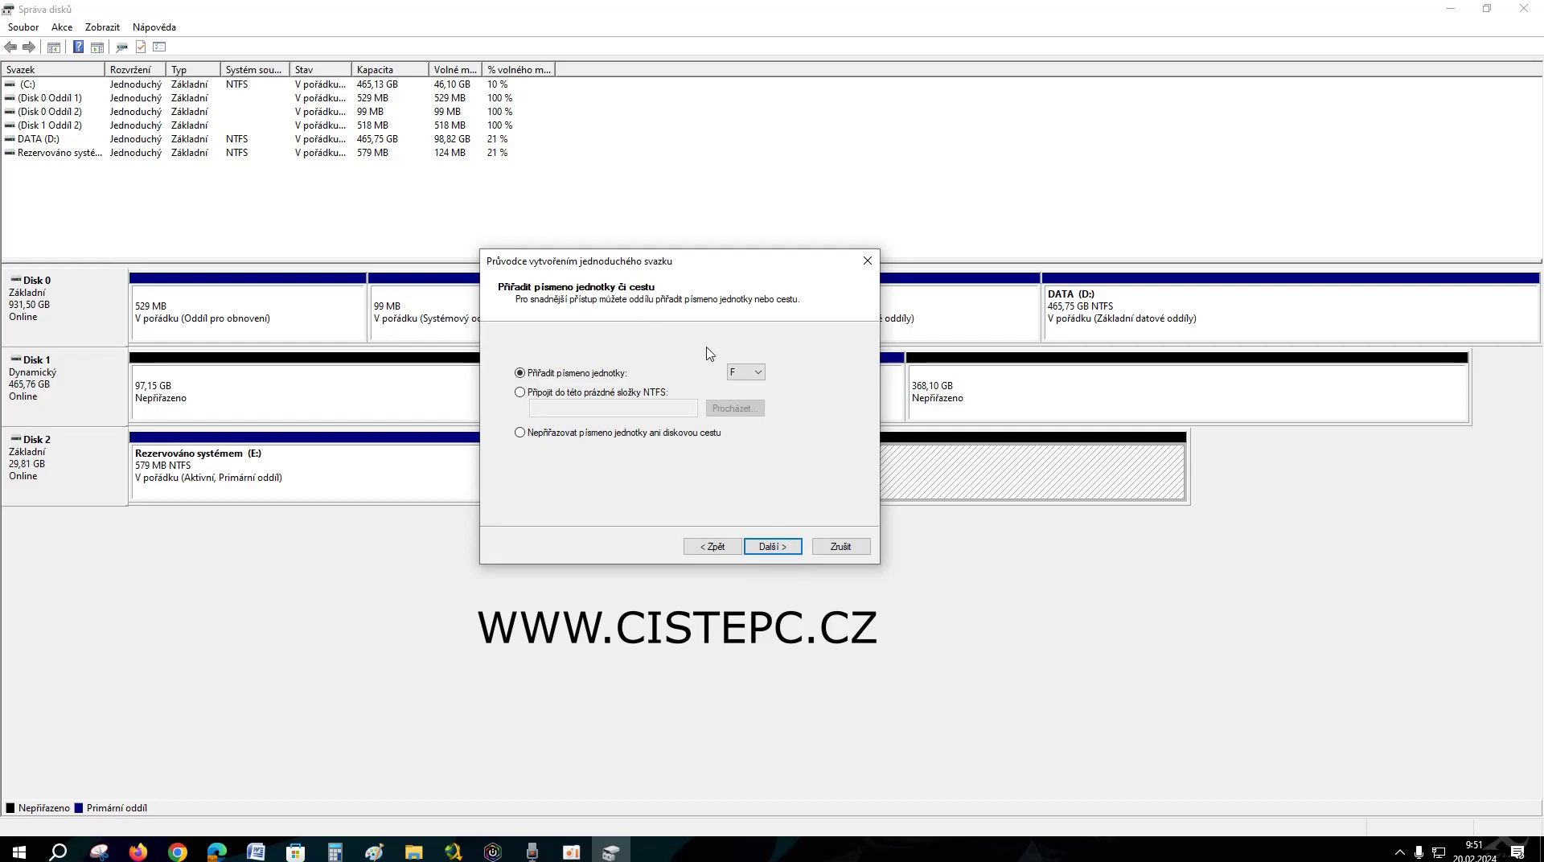
Step: Assign drive letter F to the new simple volume
{"action": "left_click", "coordinate": [755, 375]}
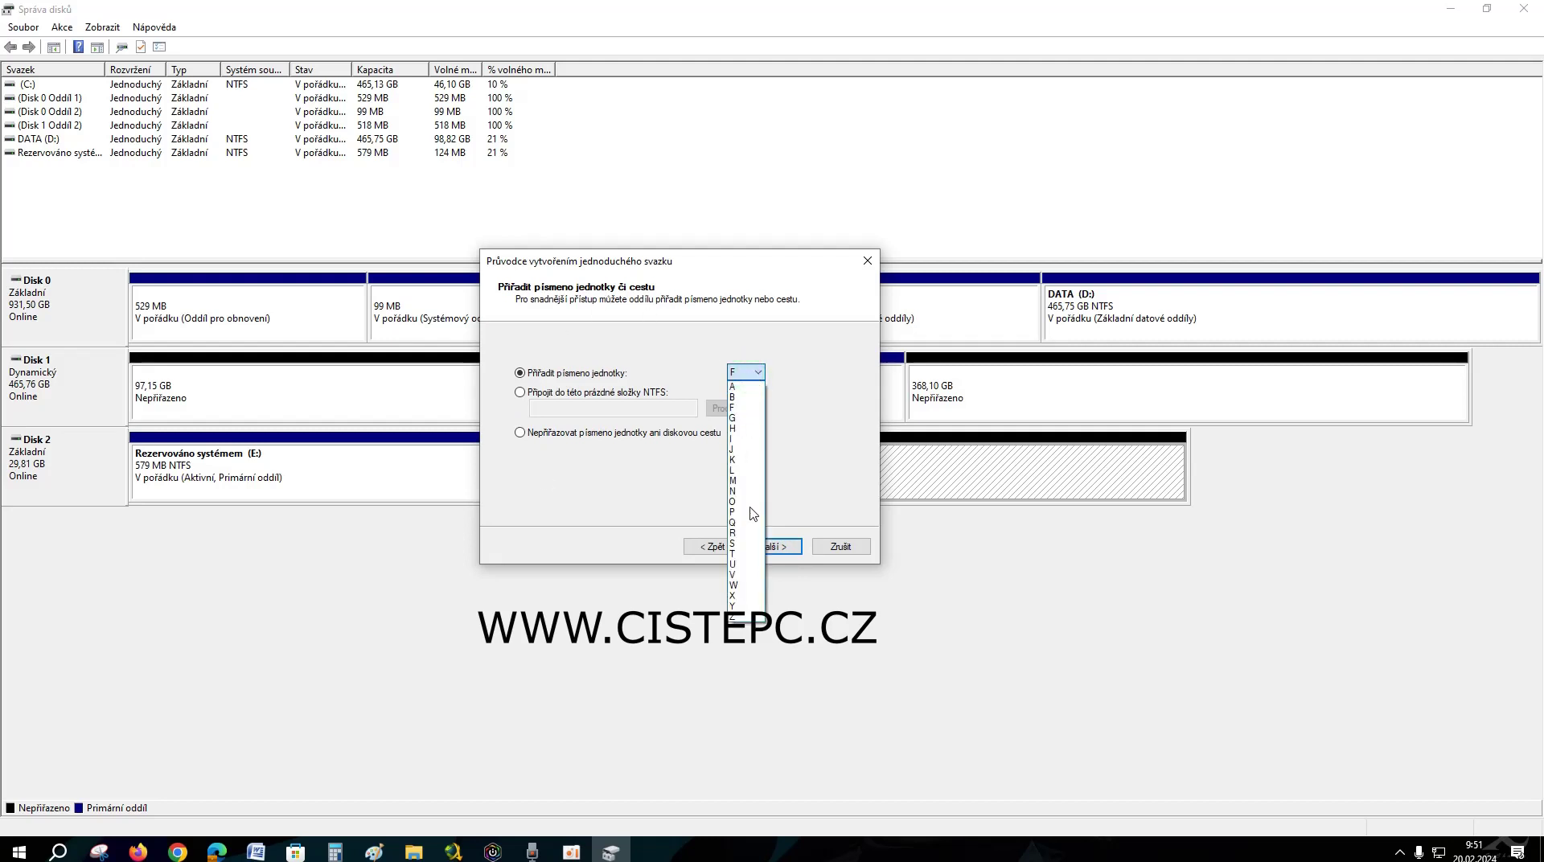
{"action": "left_click", "coordinate": [735, 408]}
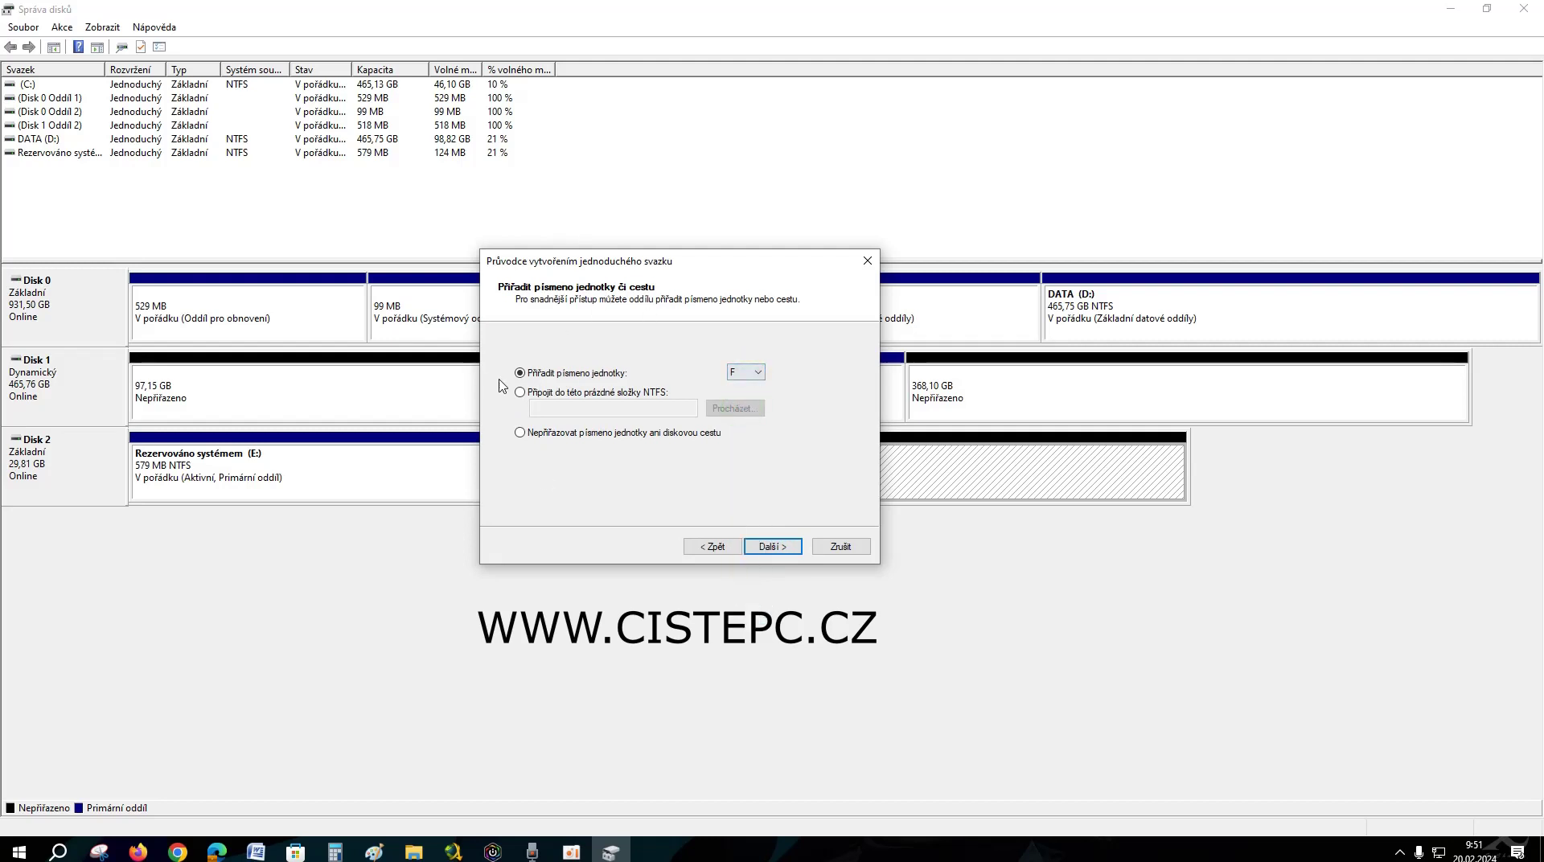
{"action": "left_click", "coordinate": [769, 548]}
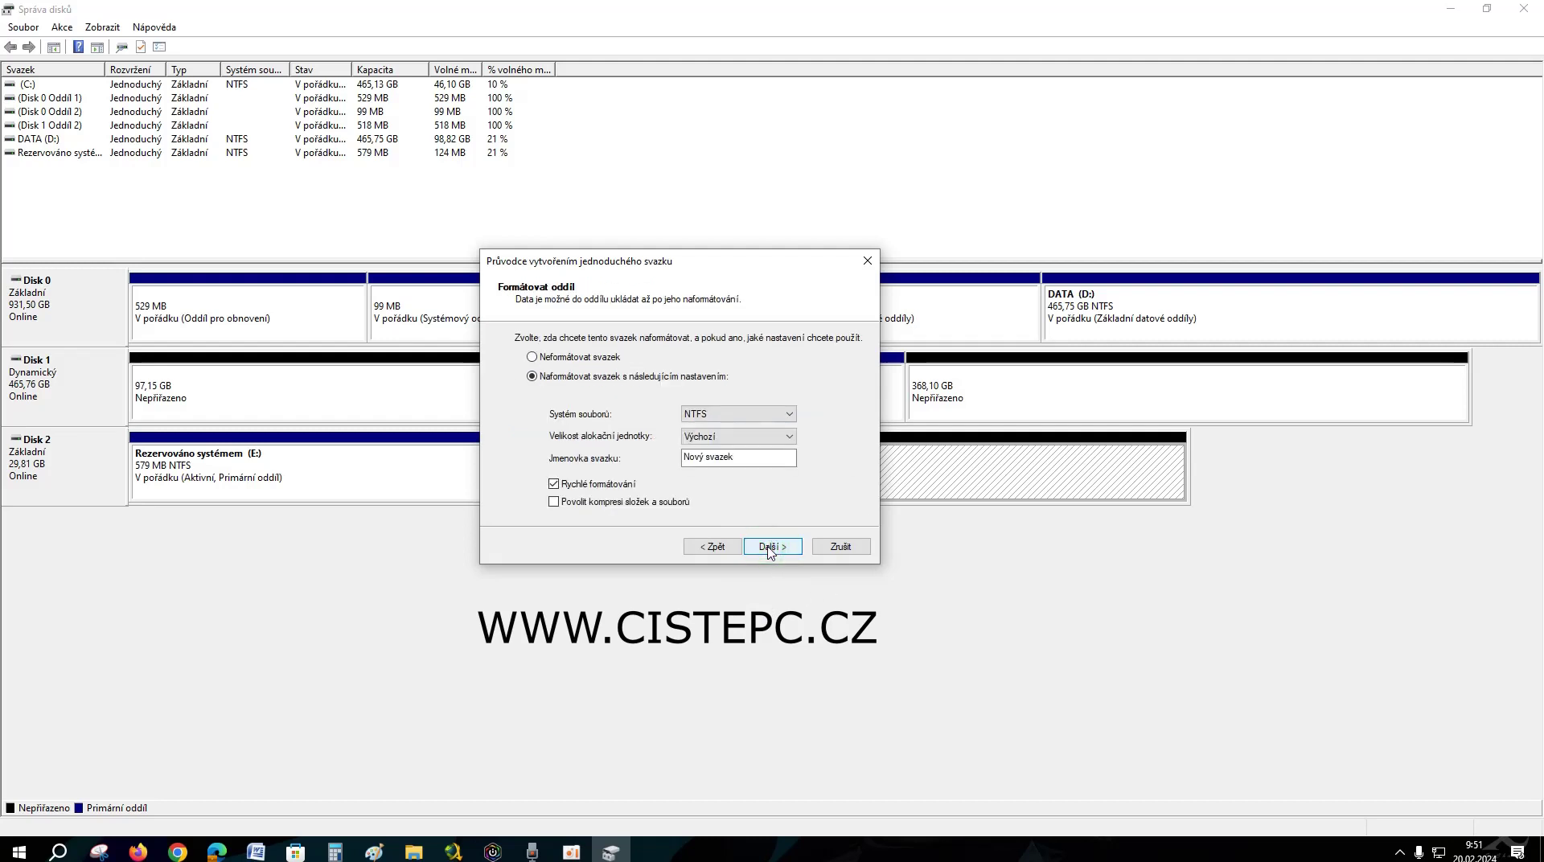
Step: Finish creating the volume with NTFS quick formatting and the label cistepc-system, and close the folder window that opens for it
{"action": "left_click_drag", "start_coordinate": [683, 456], "coordinate": [772, 456]}
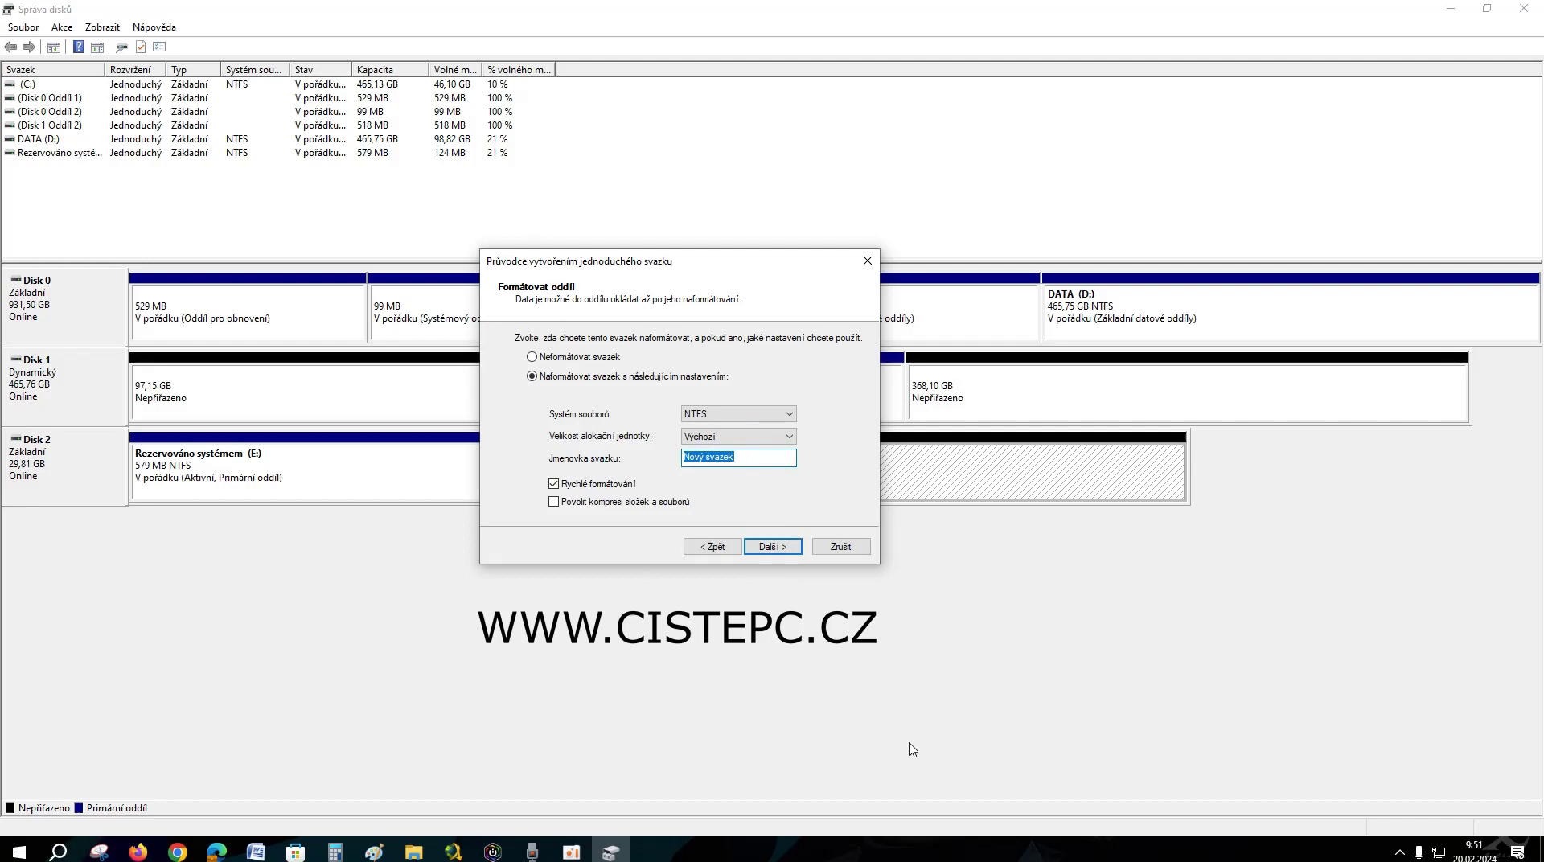
{"action": "type", "text": "ciste"}
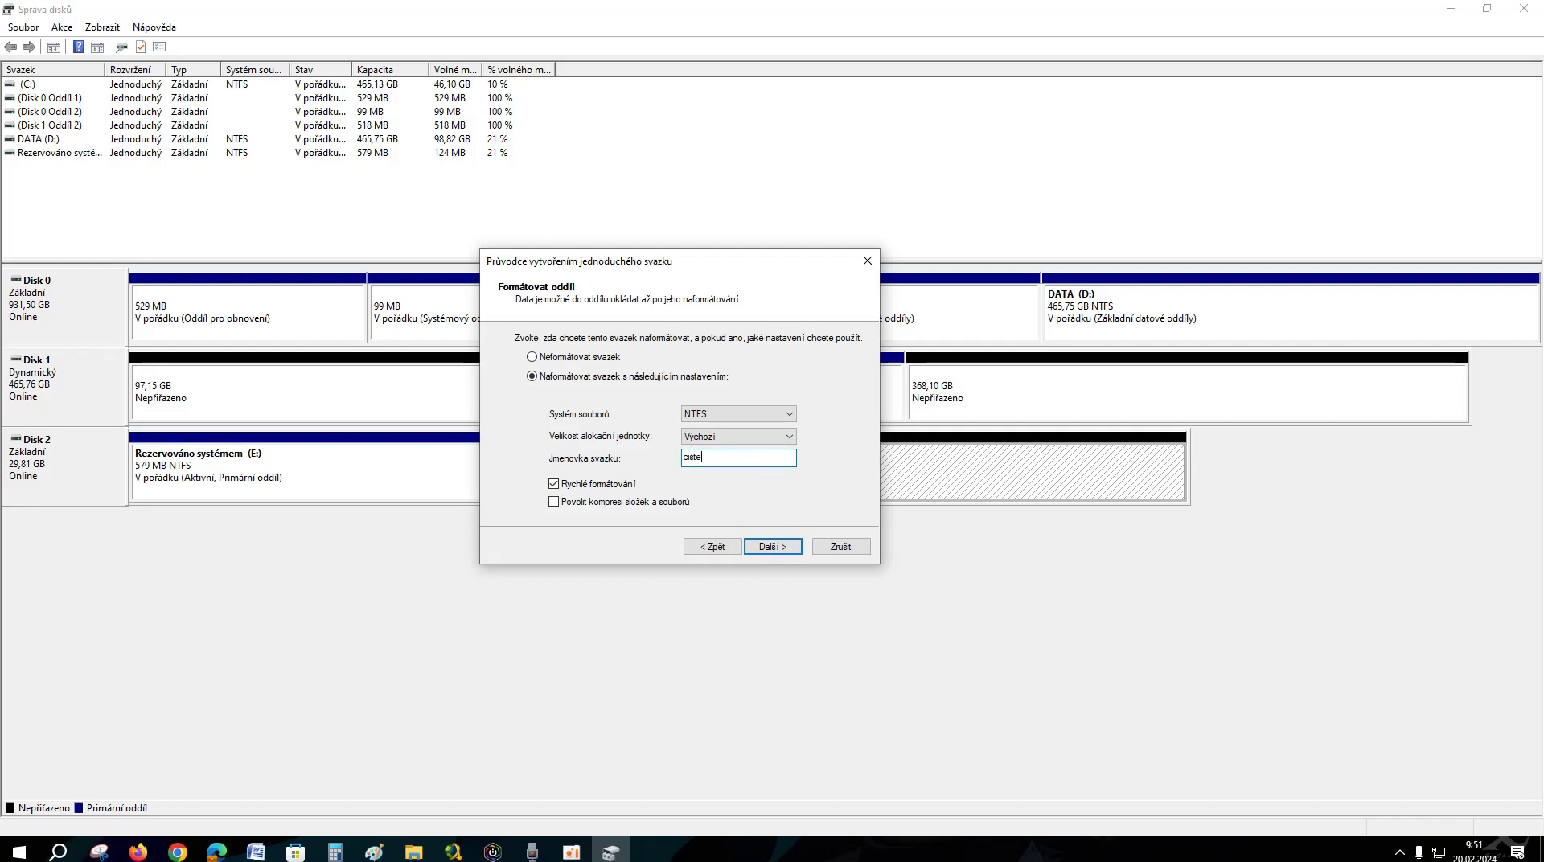
{"action": "key", "text": "BackSpace"}
{"action": "key", "text": "BackSpace"}
{"action": "key", "text": "BackSpace"}
{"action": "key", "text": "BackSpace"}
{"action": "type", "text": "cistepc"}
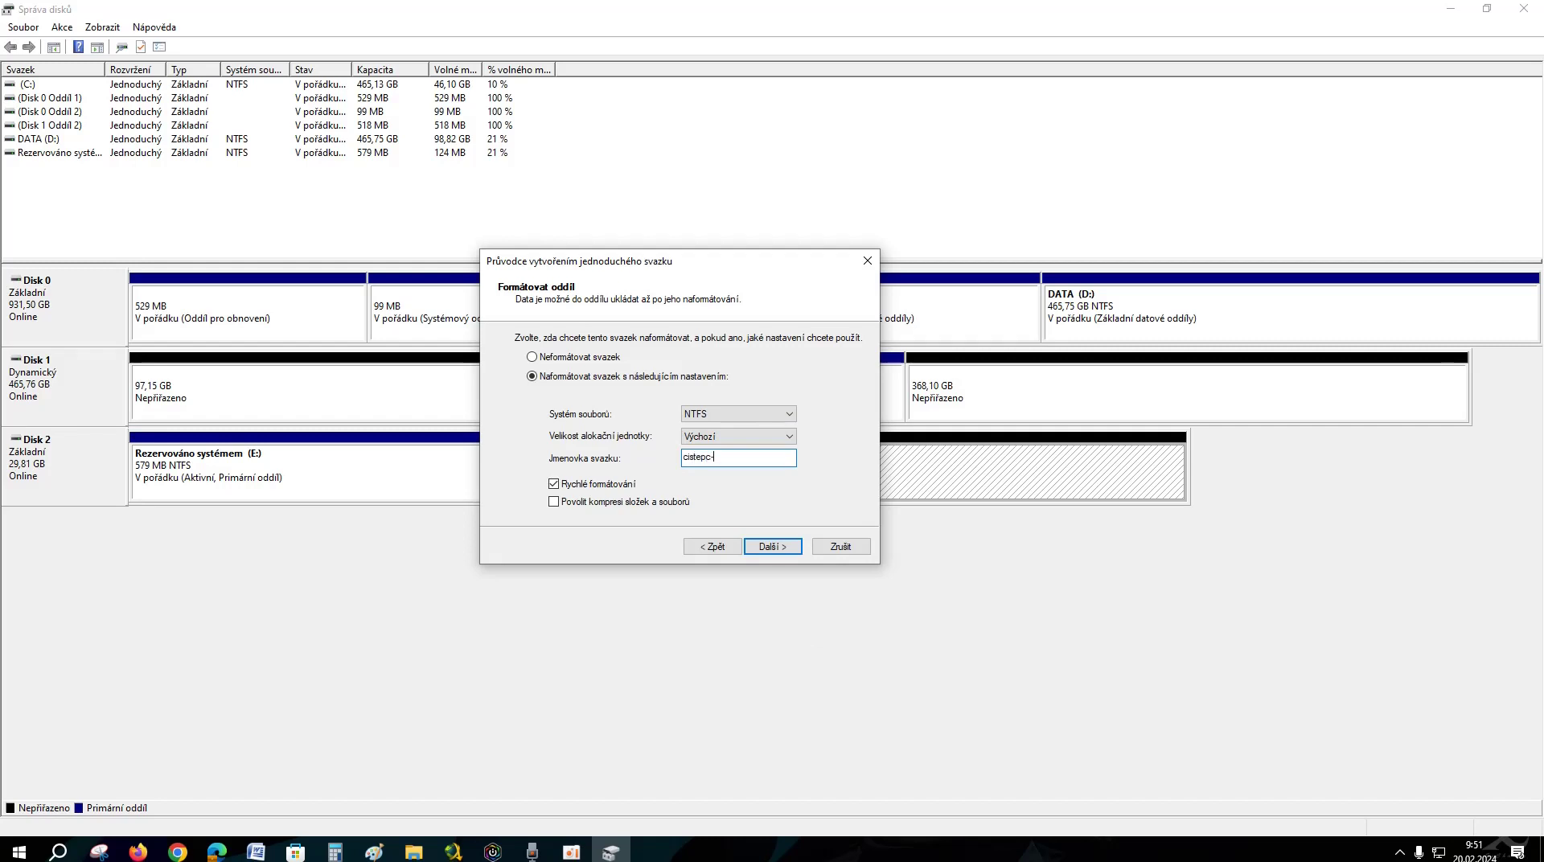
{"action": "type", "text": "-system"}
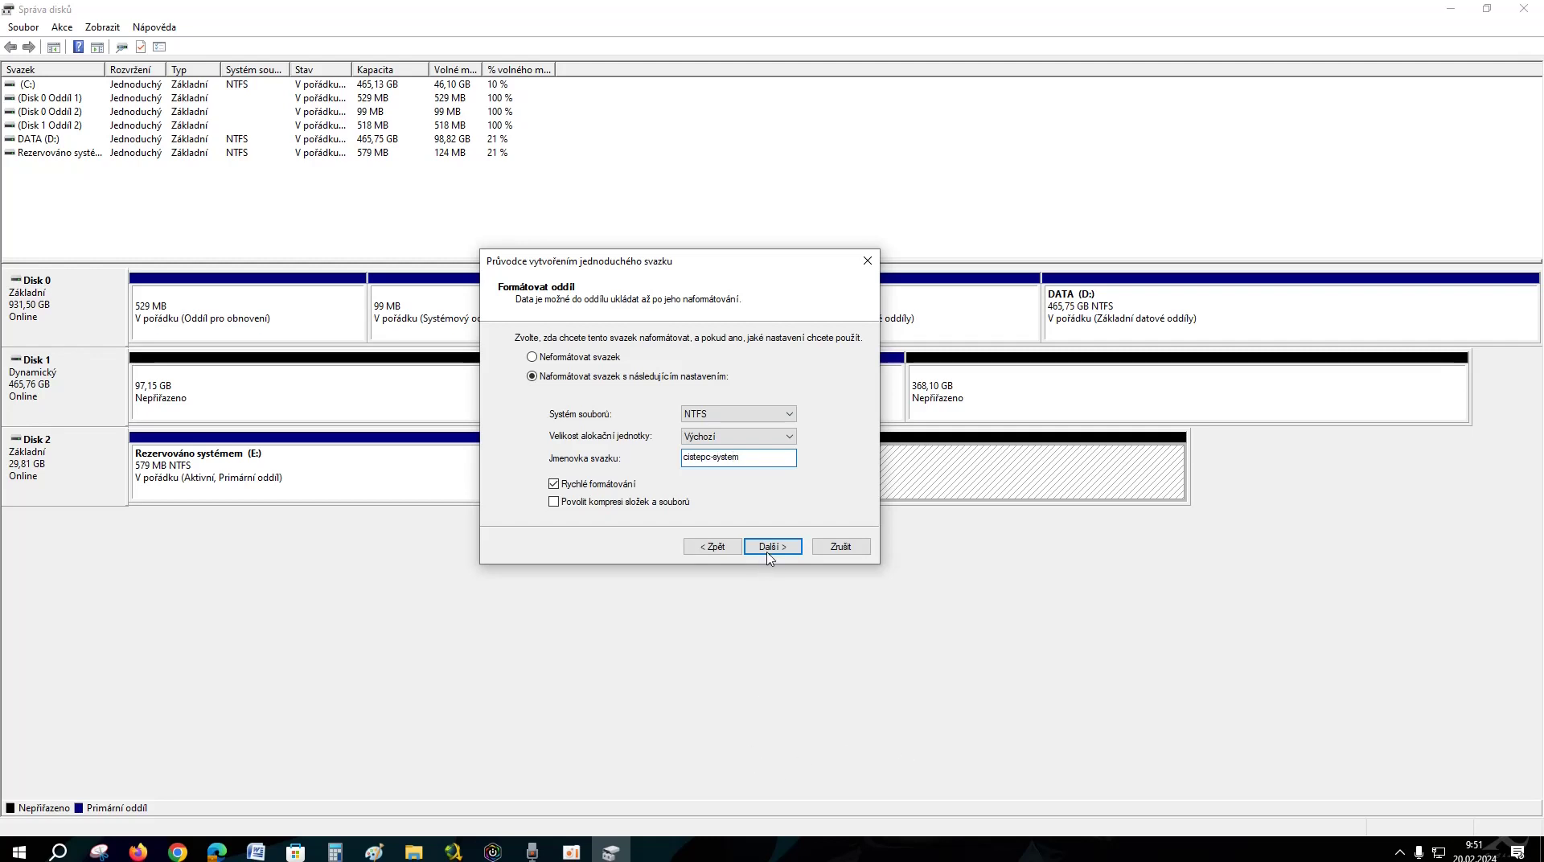
{"action": "key", "text": "shift+Tab"}
{"action": "left_click", "coordinate": [772, 547]}
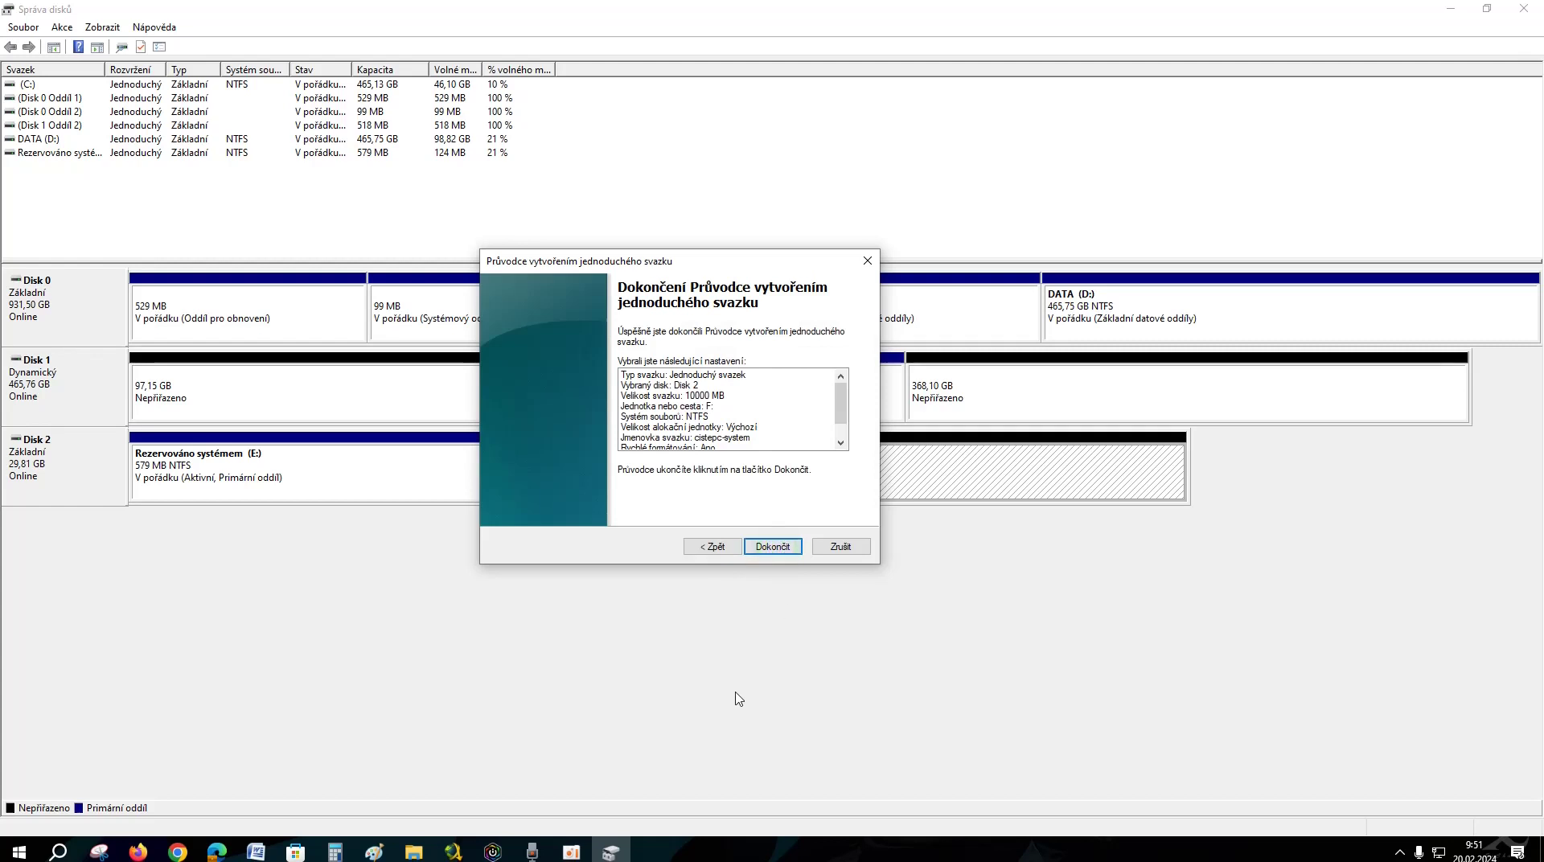
{"action": "left_click", "coordinate": [772, 547]}
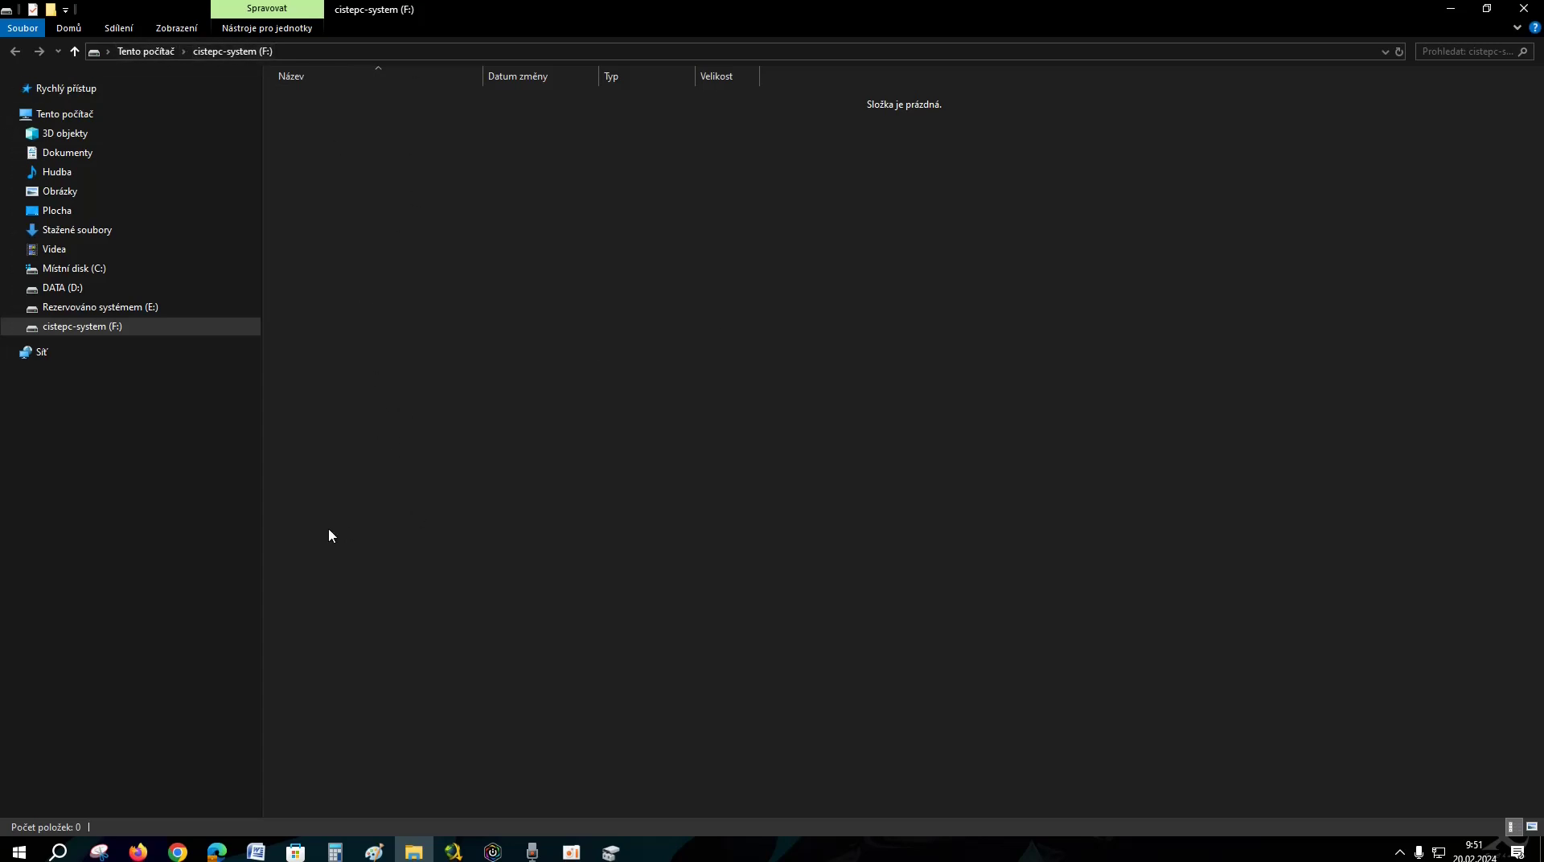
{"action": "left_click", "coordinate": [1526, 9]}
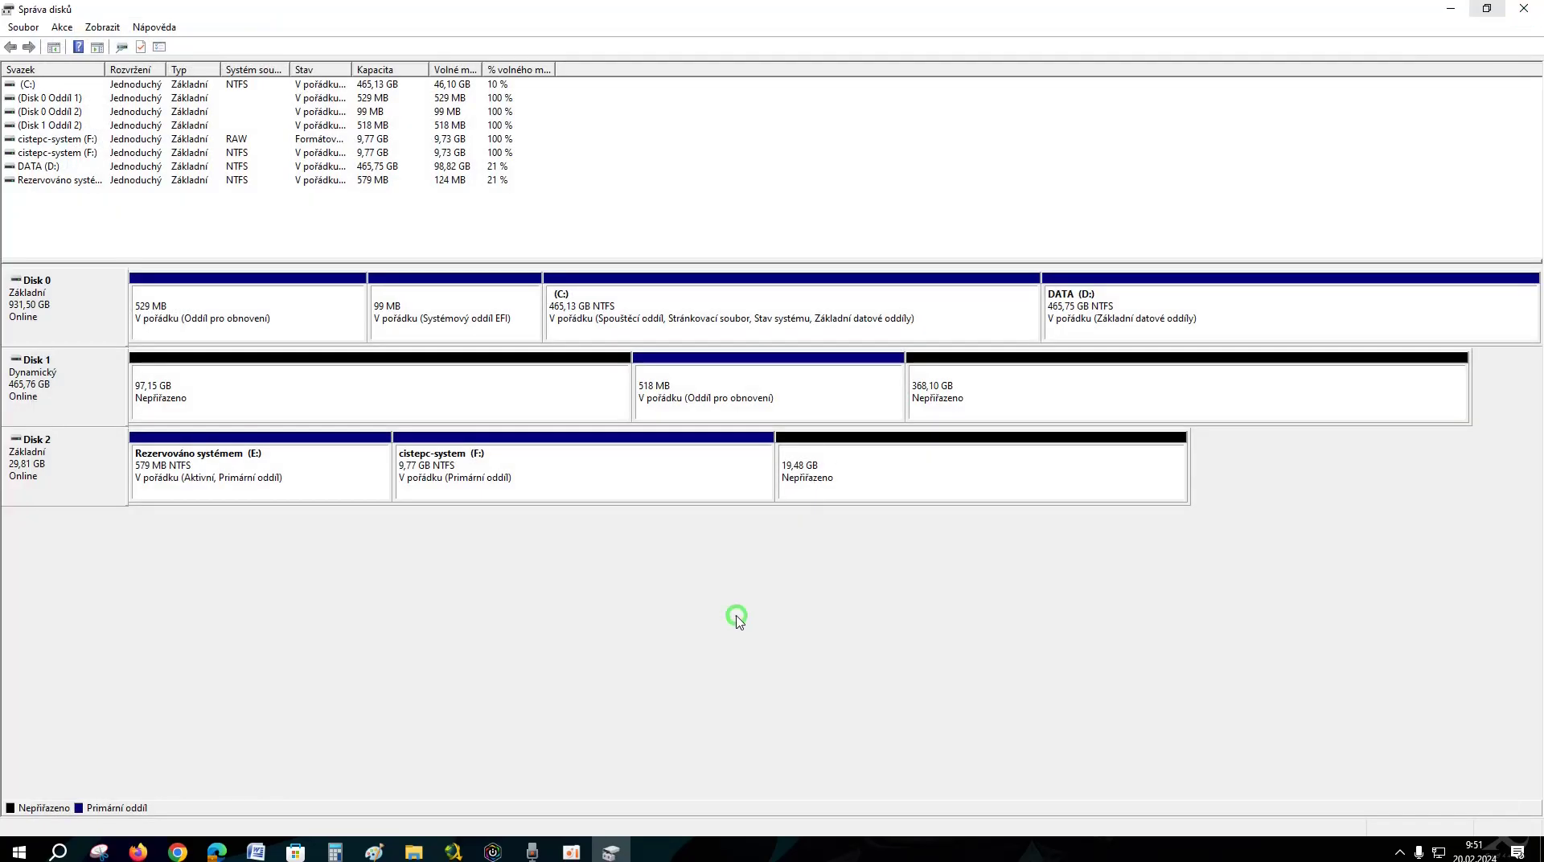
Step: Examine the cistepc-system (F:) volume and the remaining unallocated space on Disk 2
{"action": "left_click", "coordinate": [537, 483]}
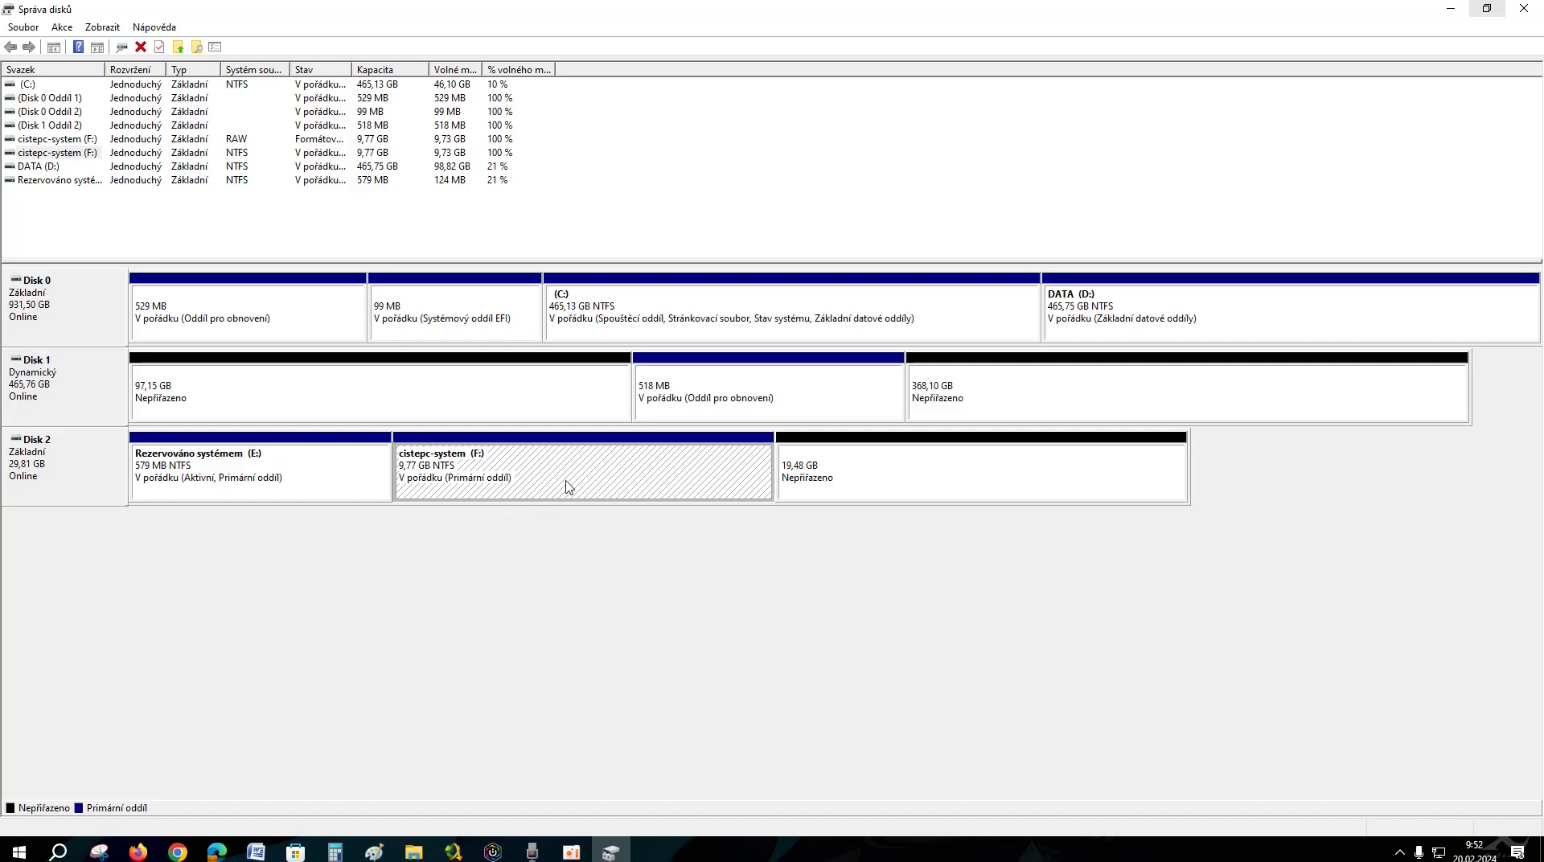
{"action": "left_click", "coordinate": [978, 480]}
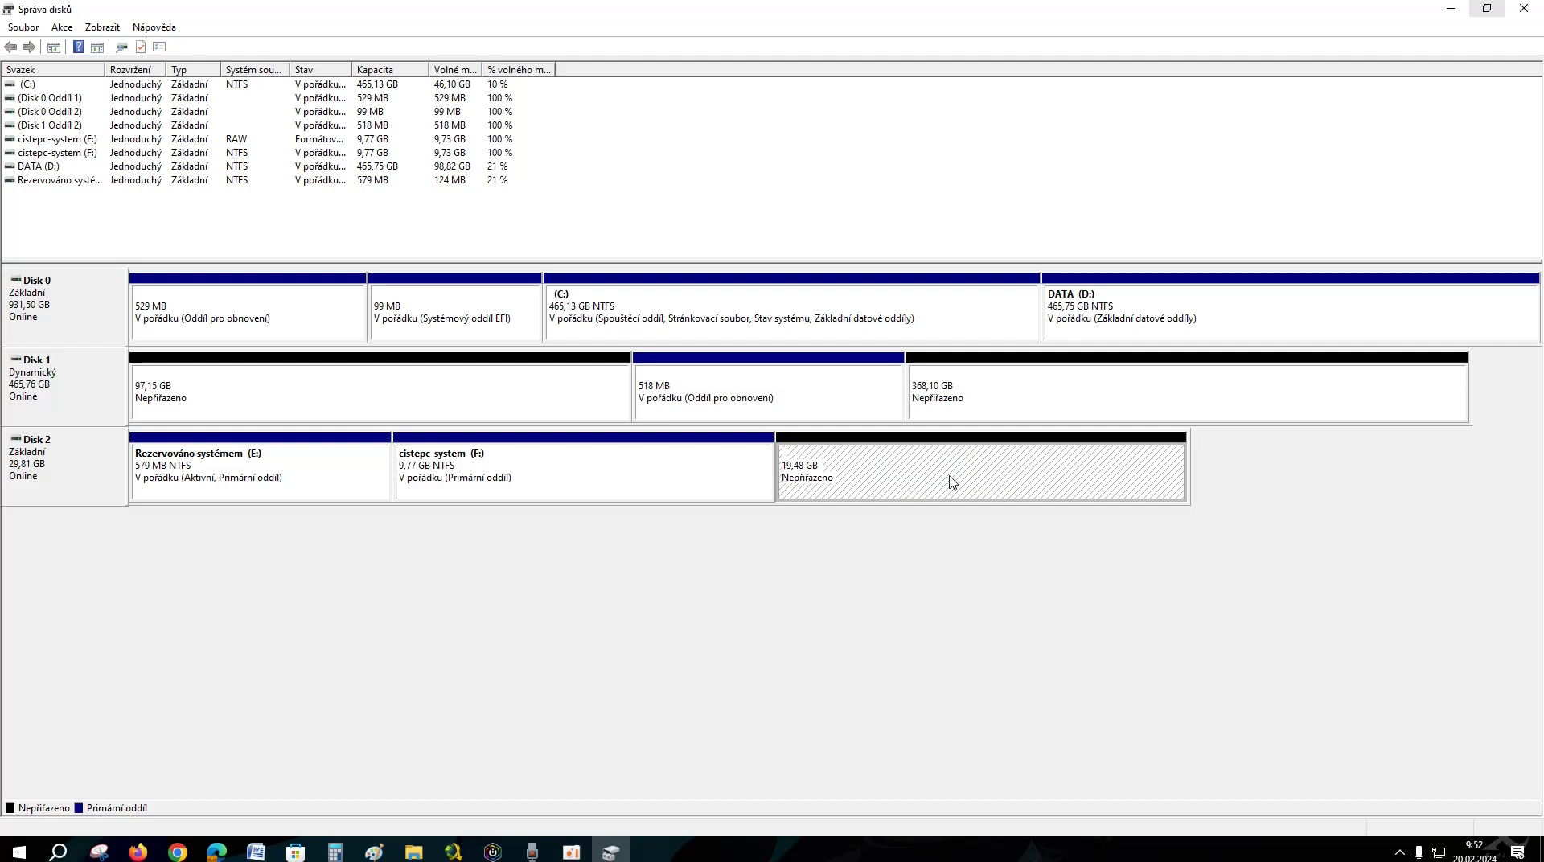
{"action": "left_click", "coordinate": [571, 479]}
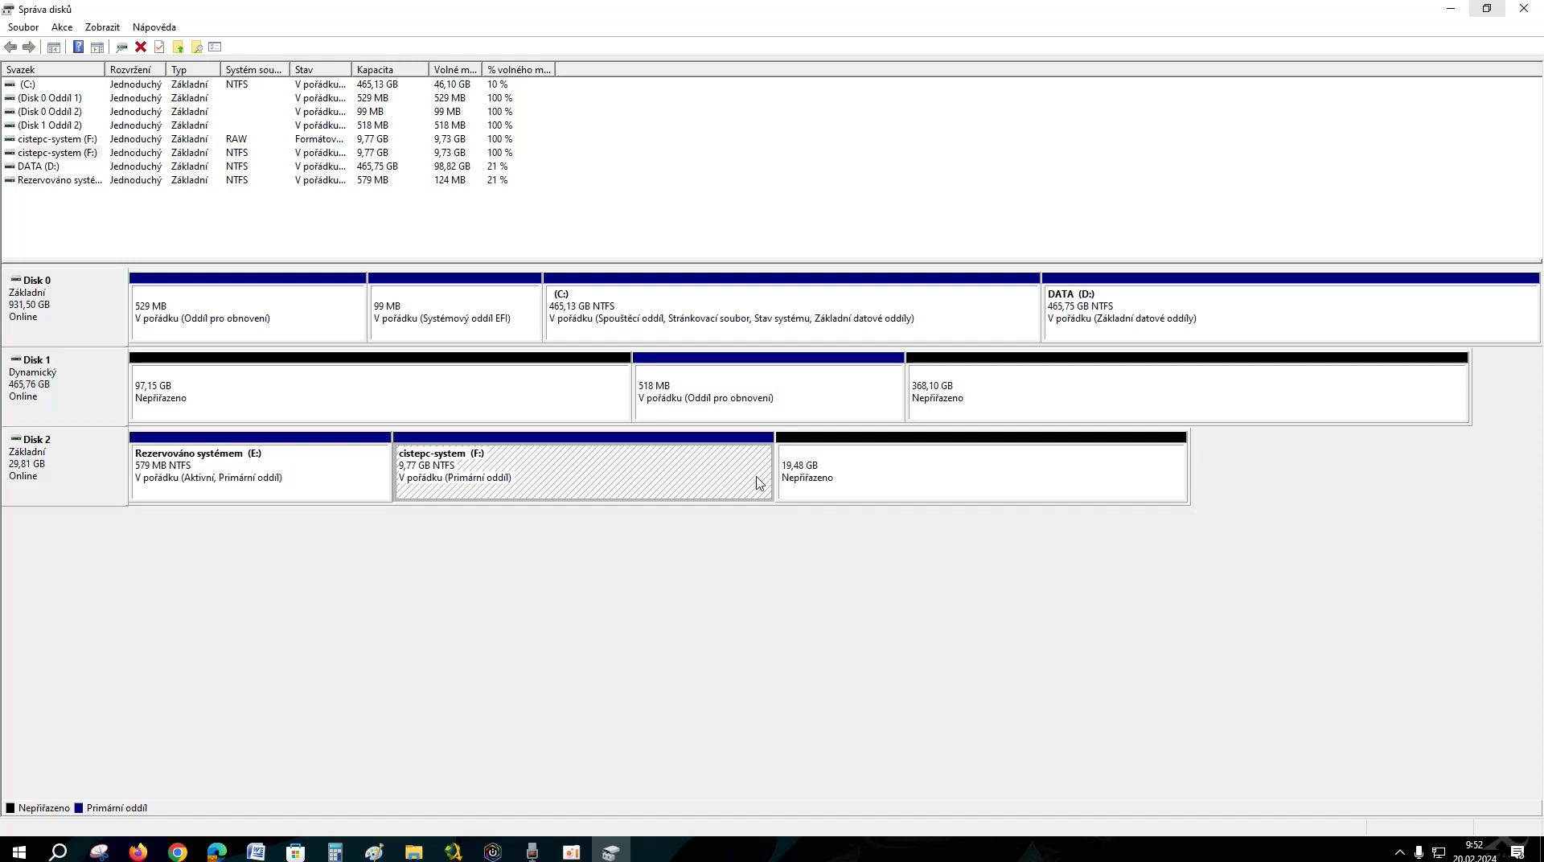
{"action": "left_click", "coordinate": [944, 476]}
{"action": "left_click", "coordinate": [547, 480]}
{"action": "left_click", "coordinate": [863, 480]}
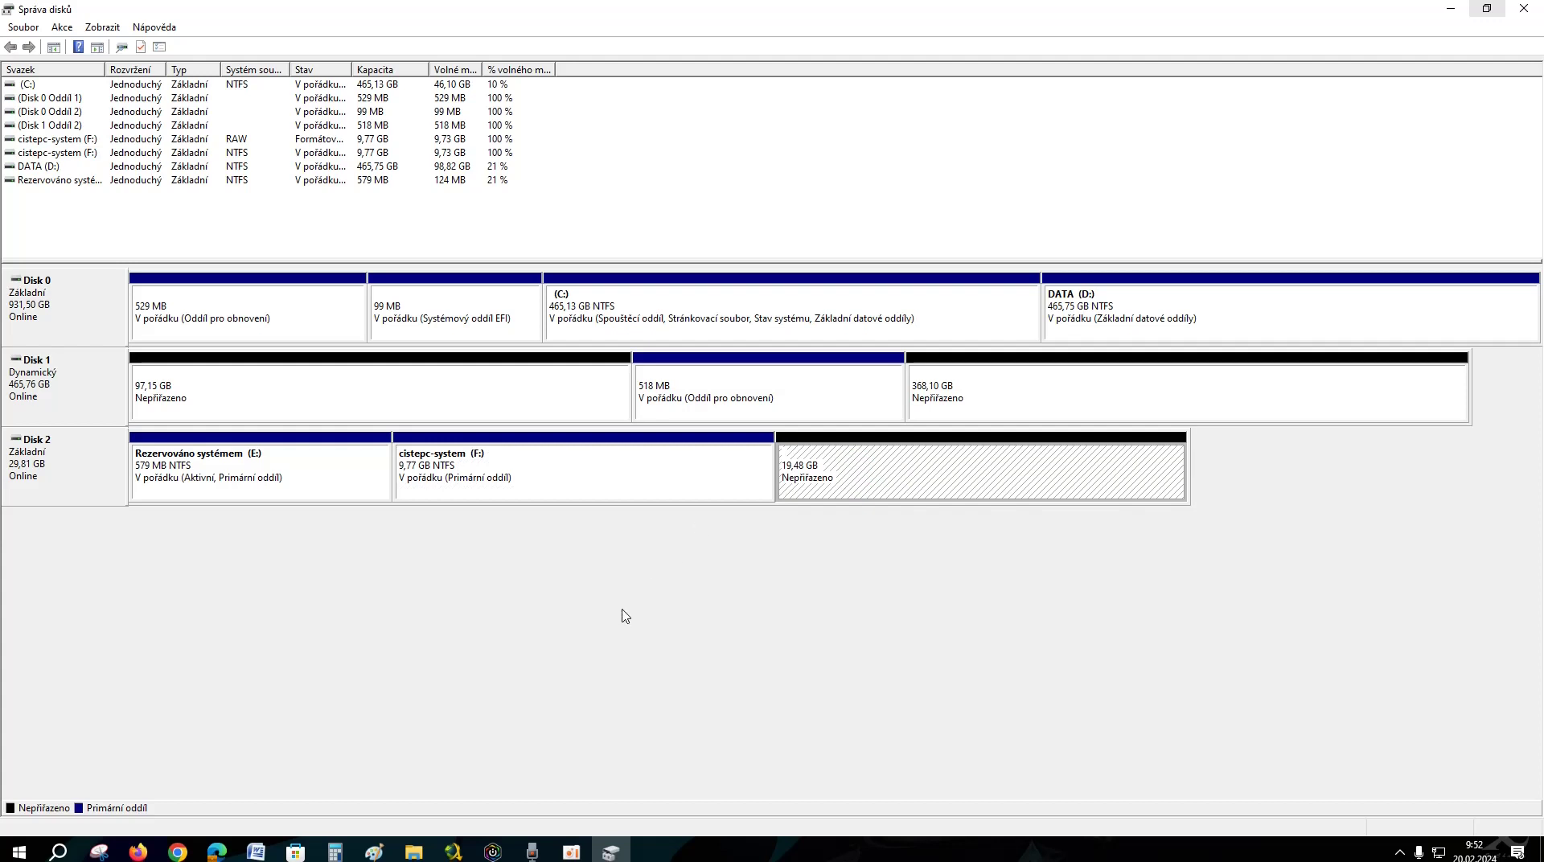
{"action": "left_click", "coordinate": [563, 481]}
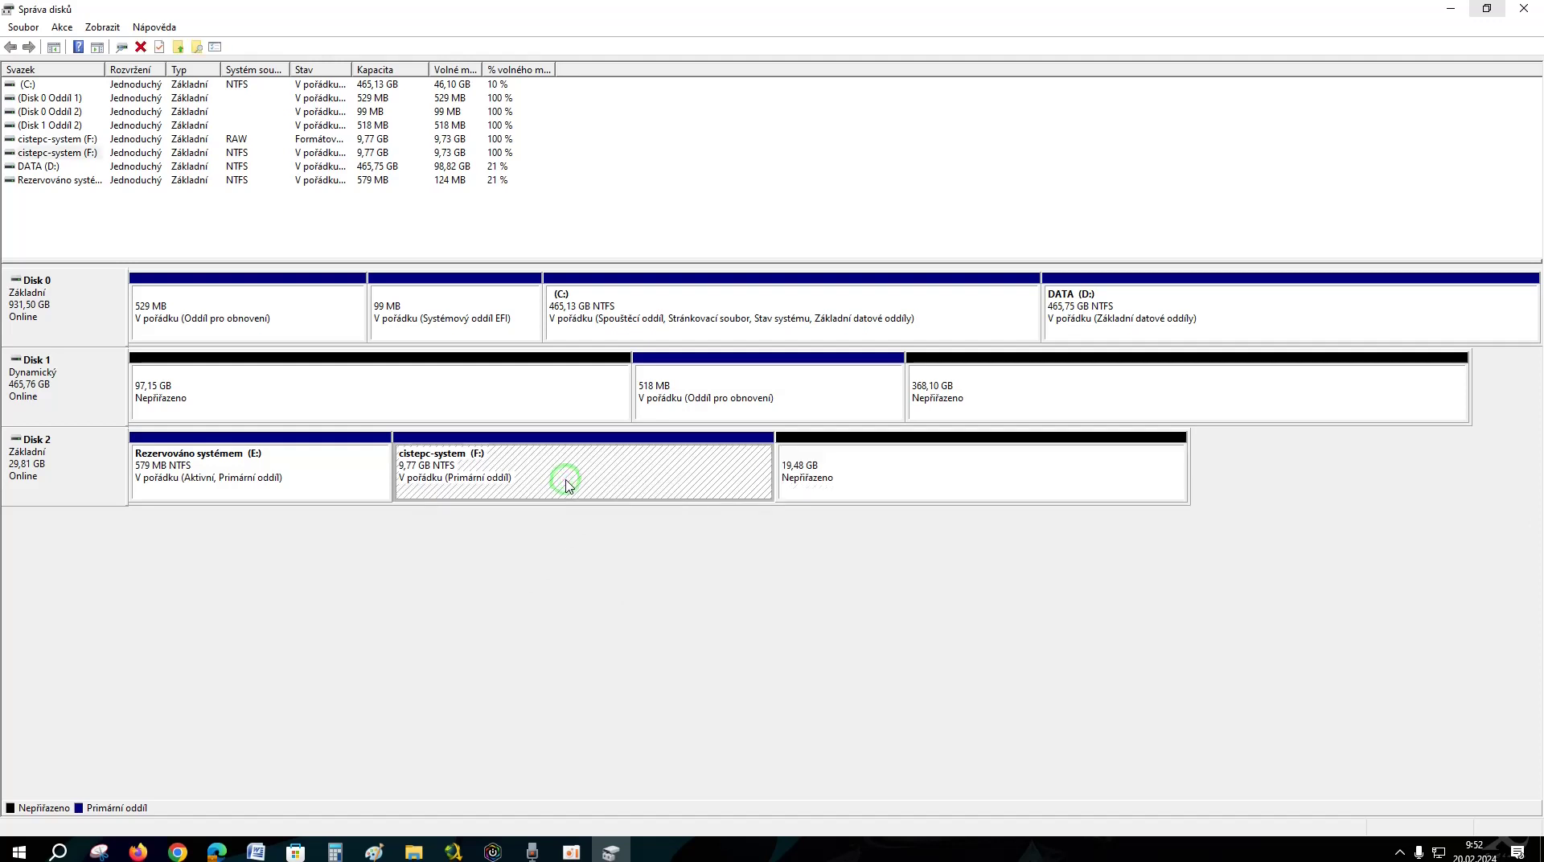
{"action": "left_click", "coordinate": [901, 480]}
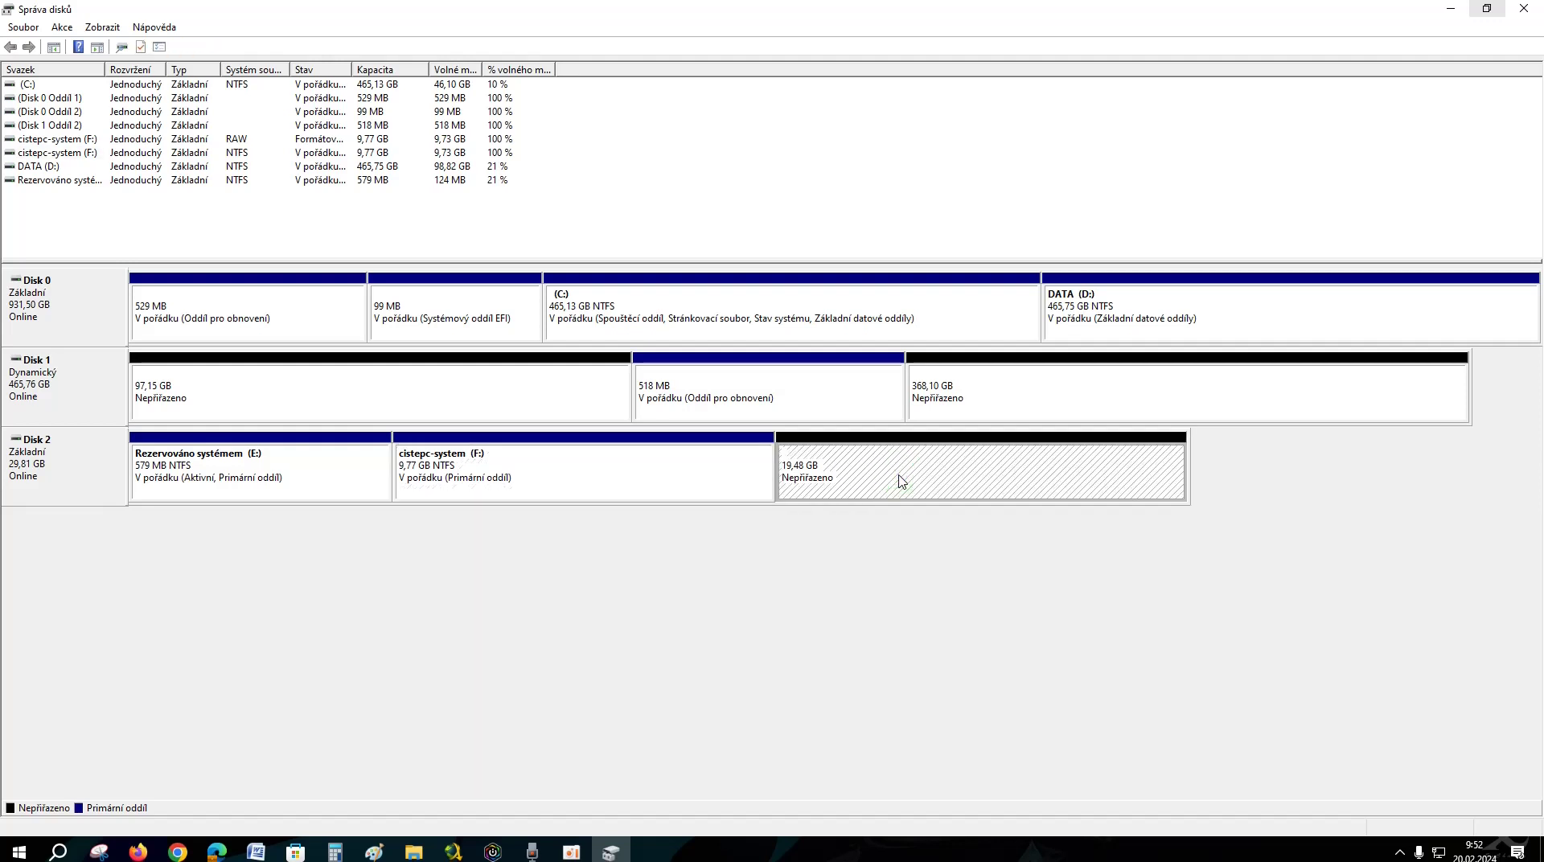
{"action": "left_click", "coordinate": [511, 477]}
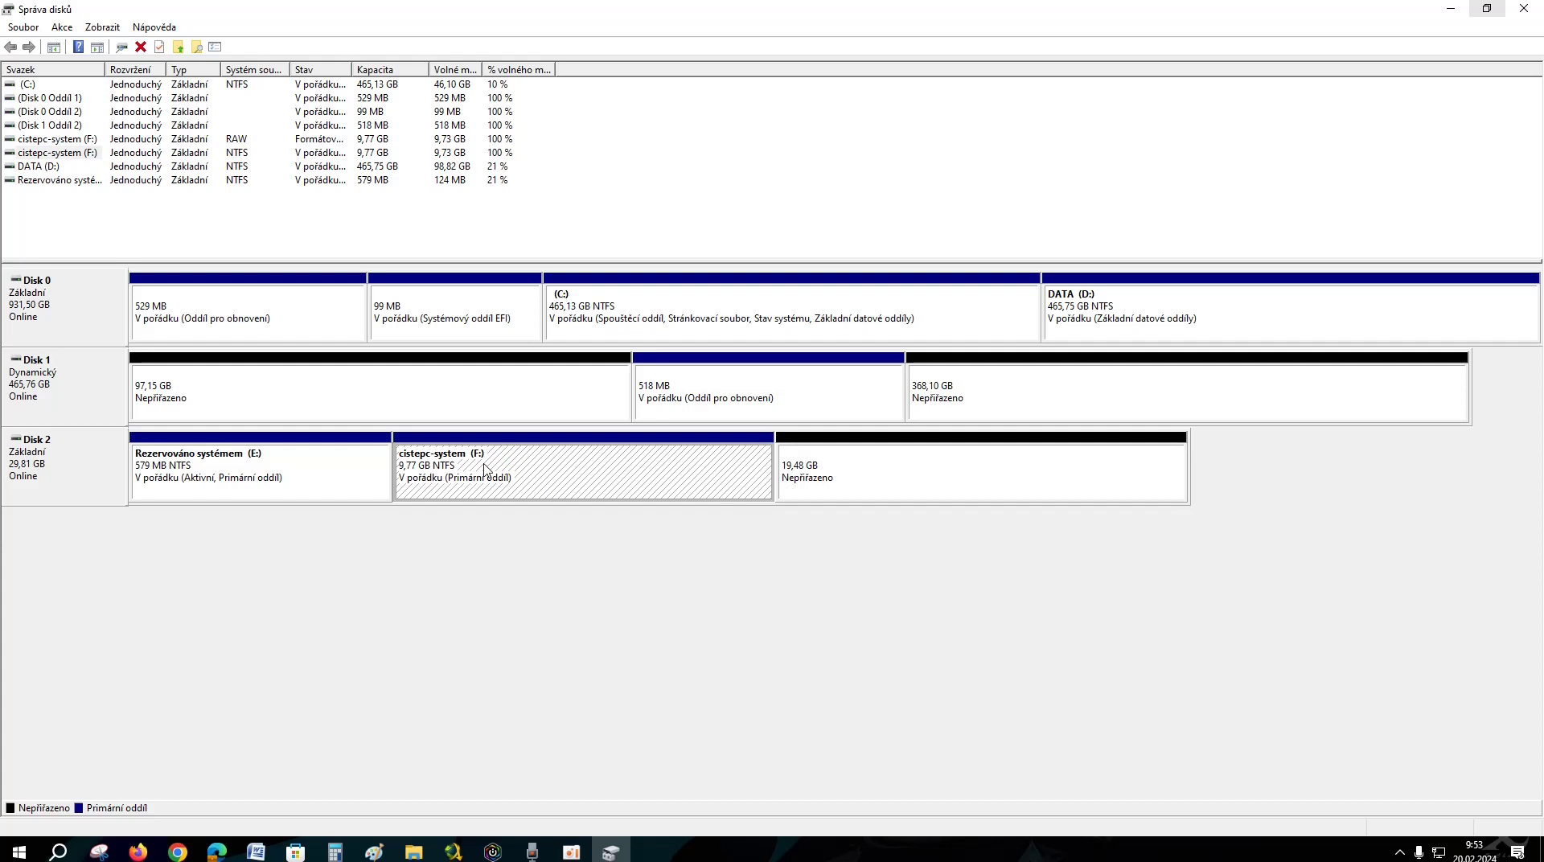
{"action": "left_click", "coordinate": [890, 487]}
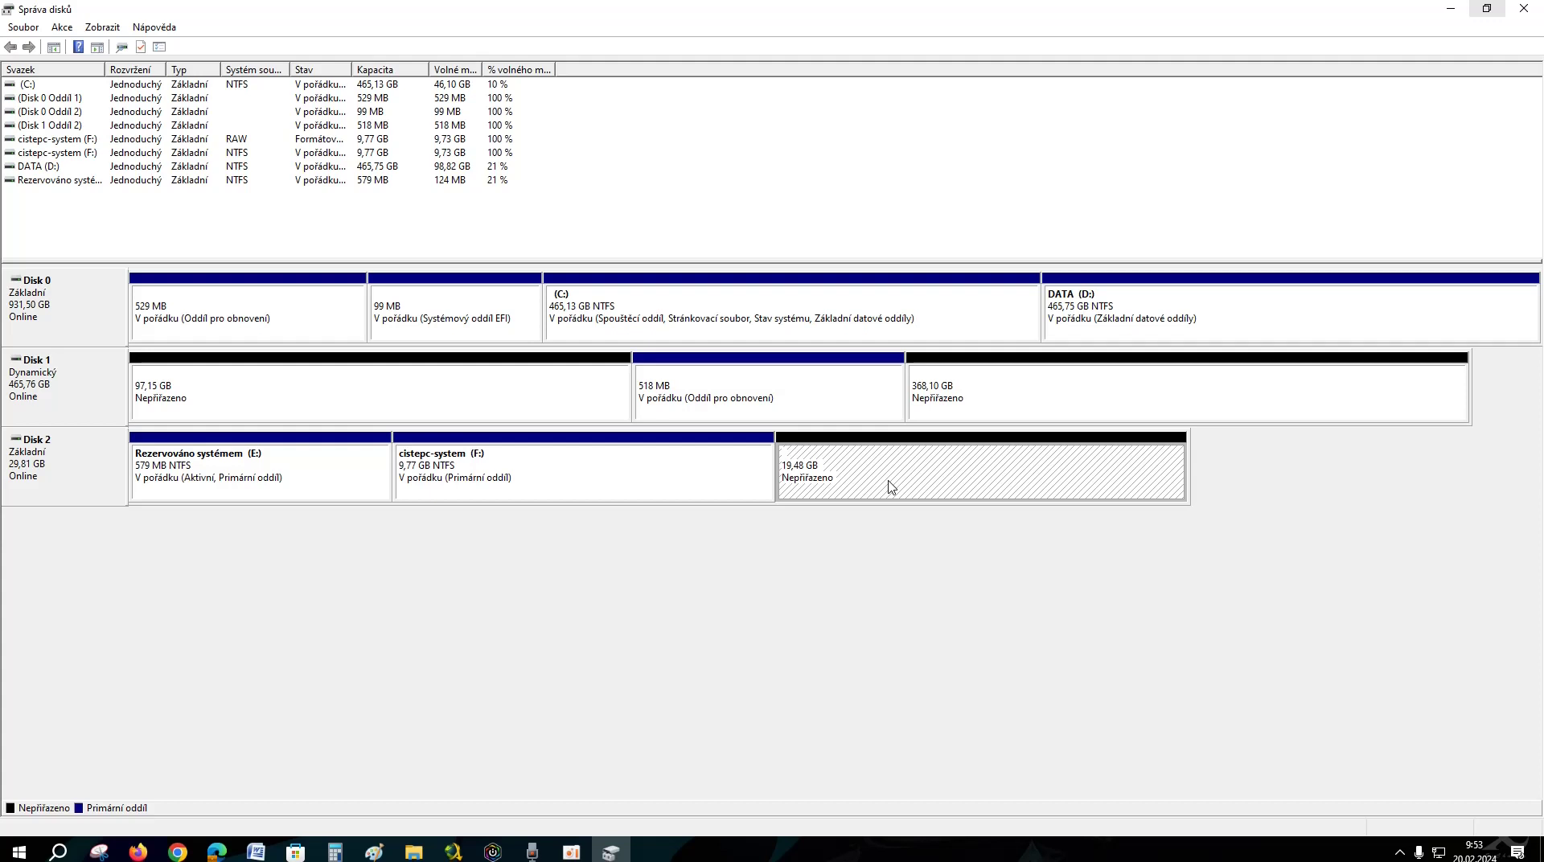
{"action": "left_click", "coordinate": [490, 489]}
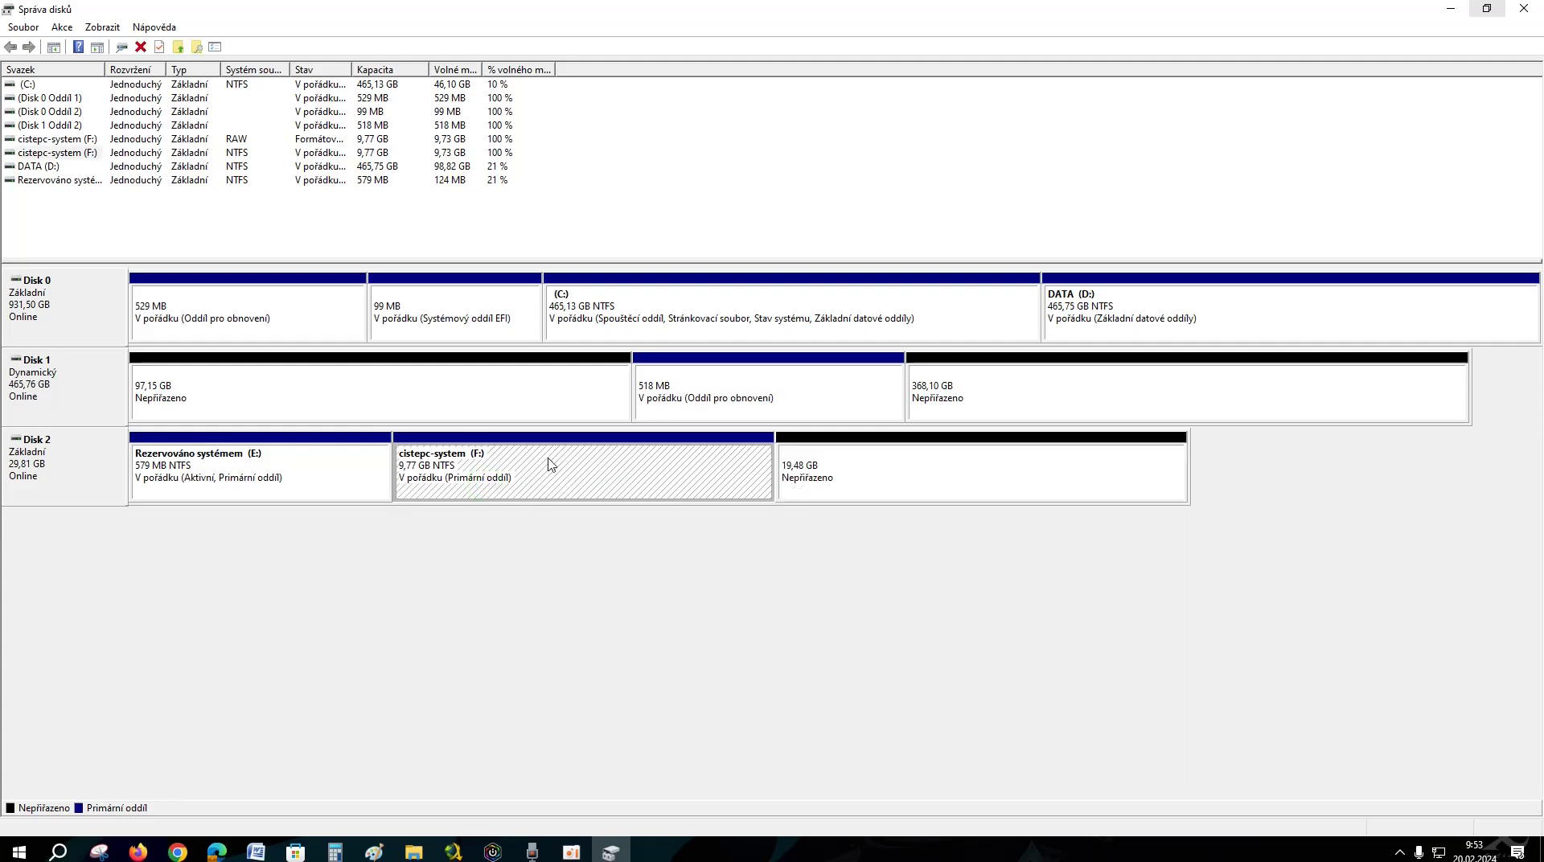
Step: Start extending the cistepc-system (F:) volume on Disk 2, proceed to the disk selection, and check it against the disk layout
{"action": "right_click", "coordinate": [586, 482]}
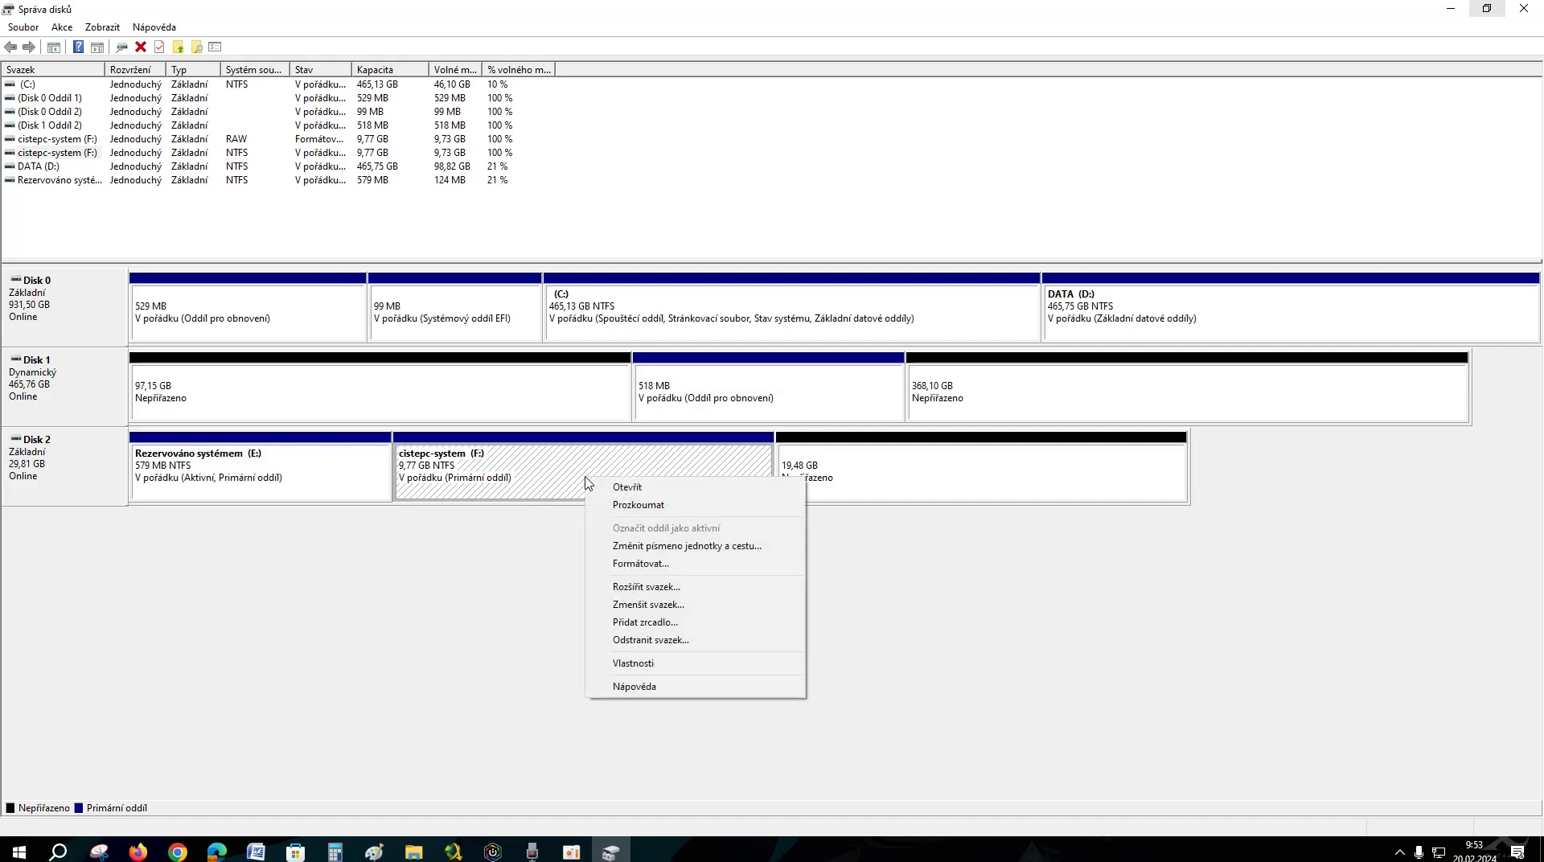
{"action": "left_click", "coordinate": [694, 593]}
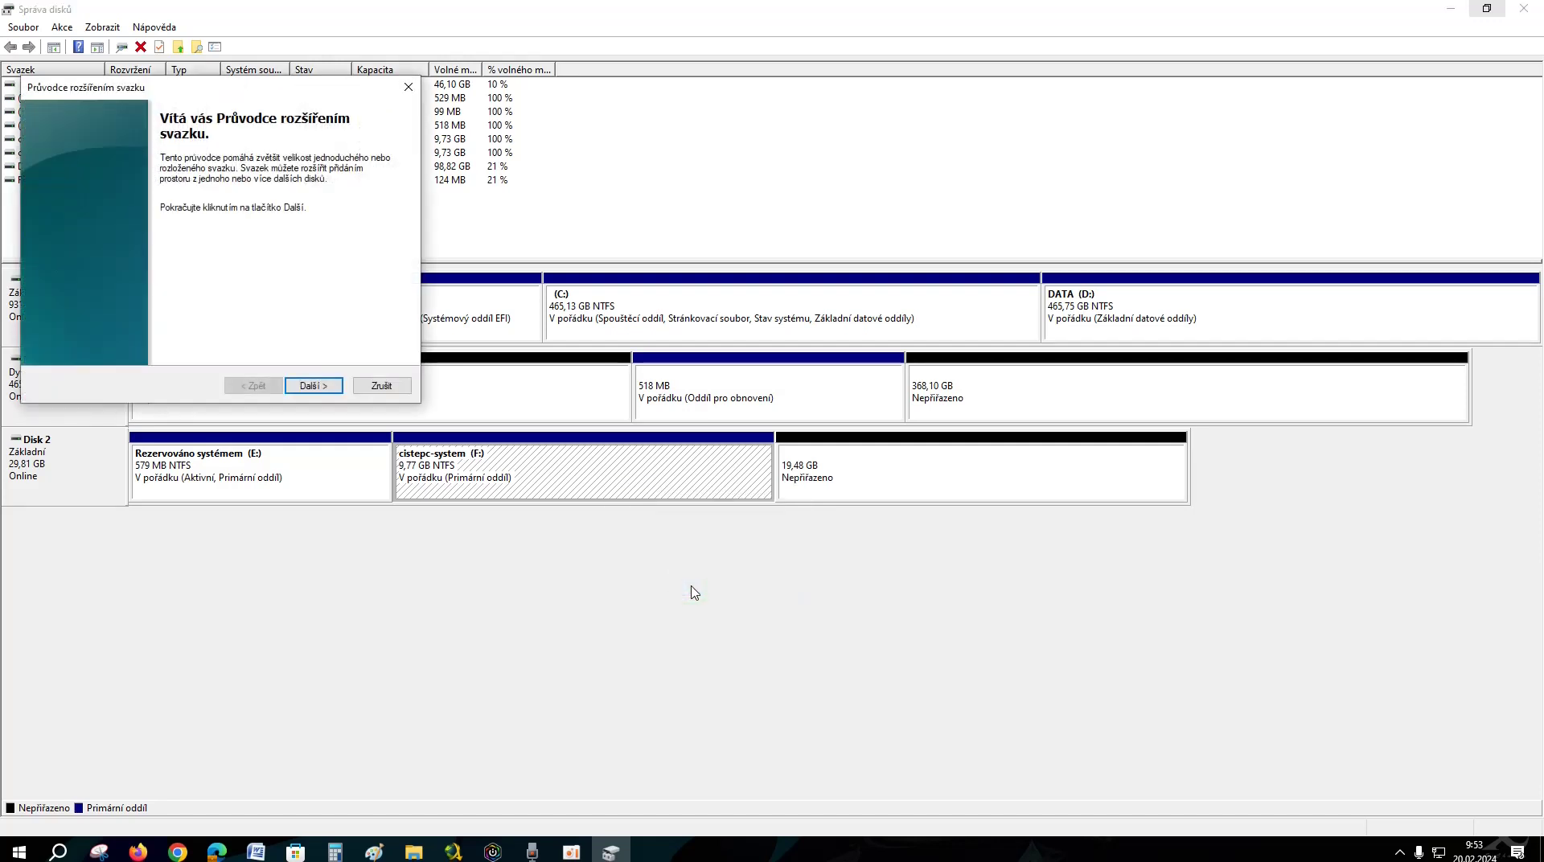
{"action": "left_click_drag", "start_coordinate": [215, 89], "coordinate": [698, 275]}
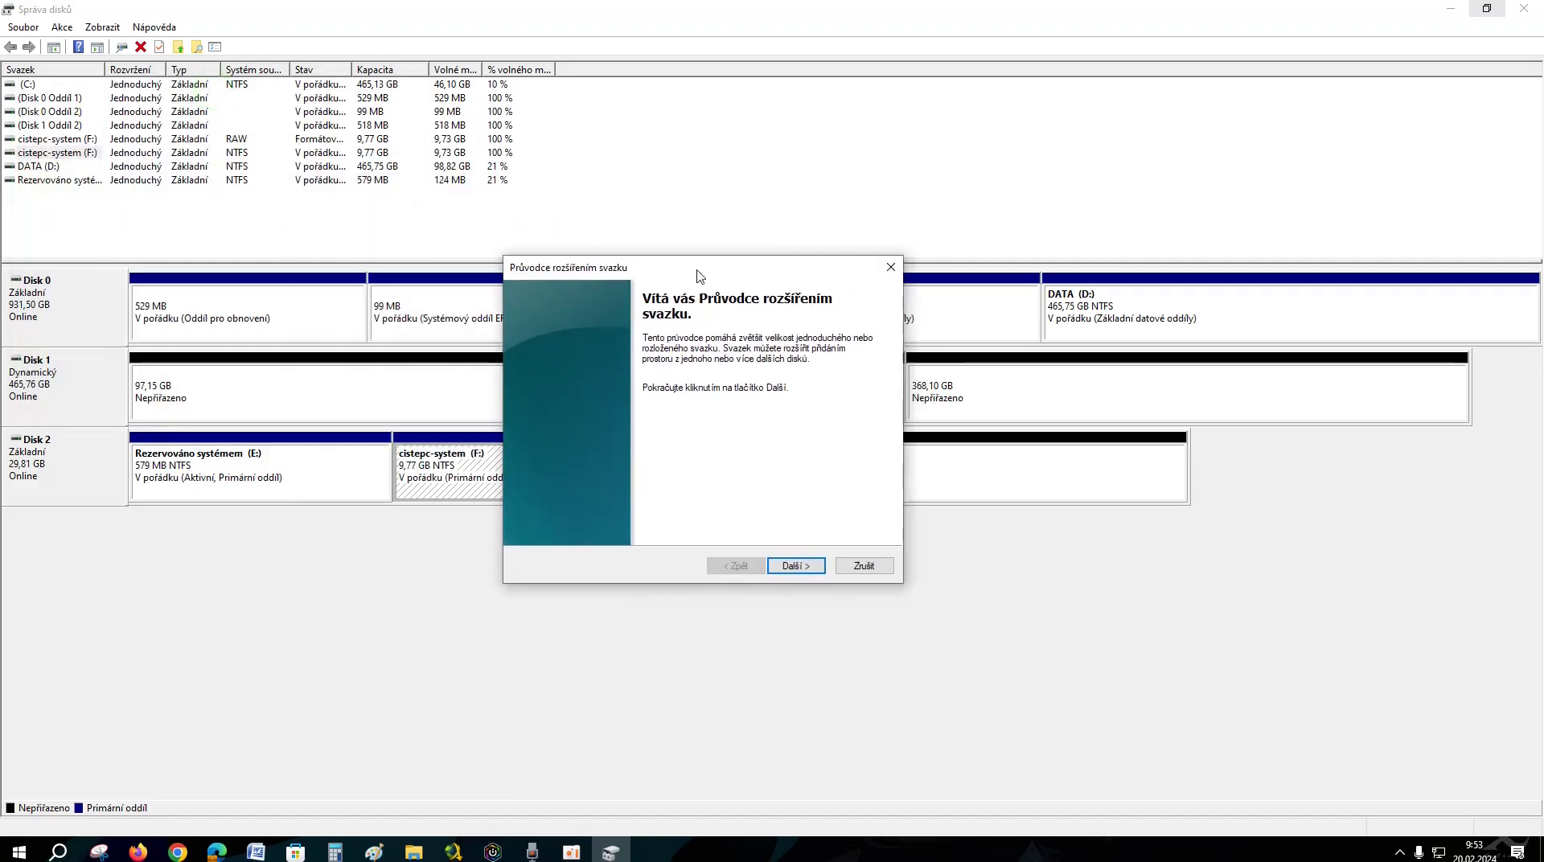
{"action": "left_click", "coordinate": [796, 567]}
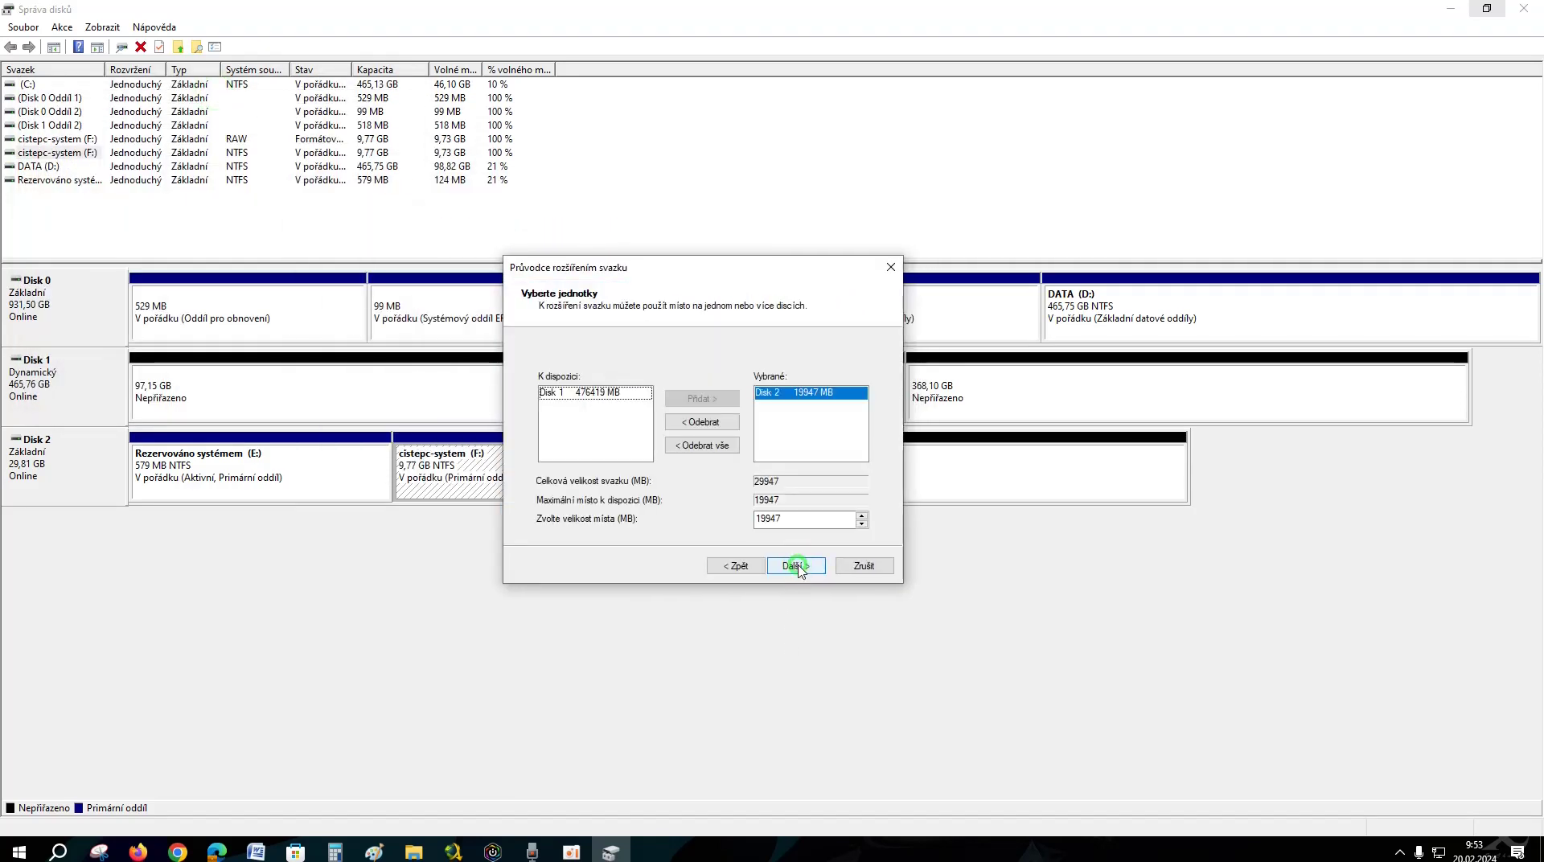
{"action": "left_click_drag", "start_coordinate": [753, 275], "coordinate": [633, 361]}
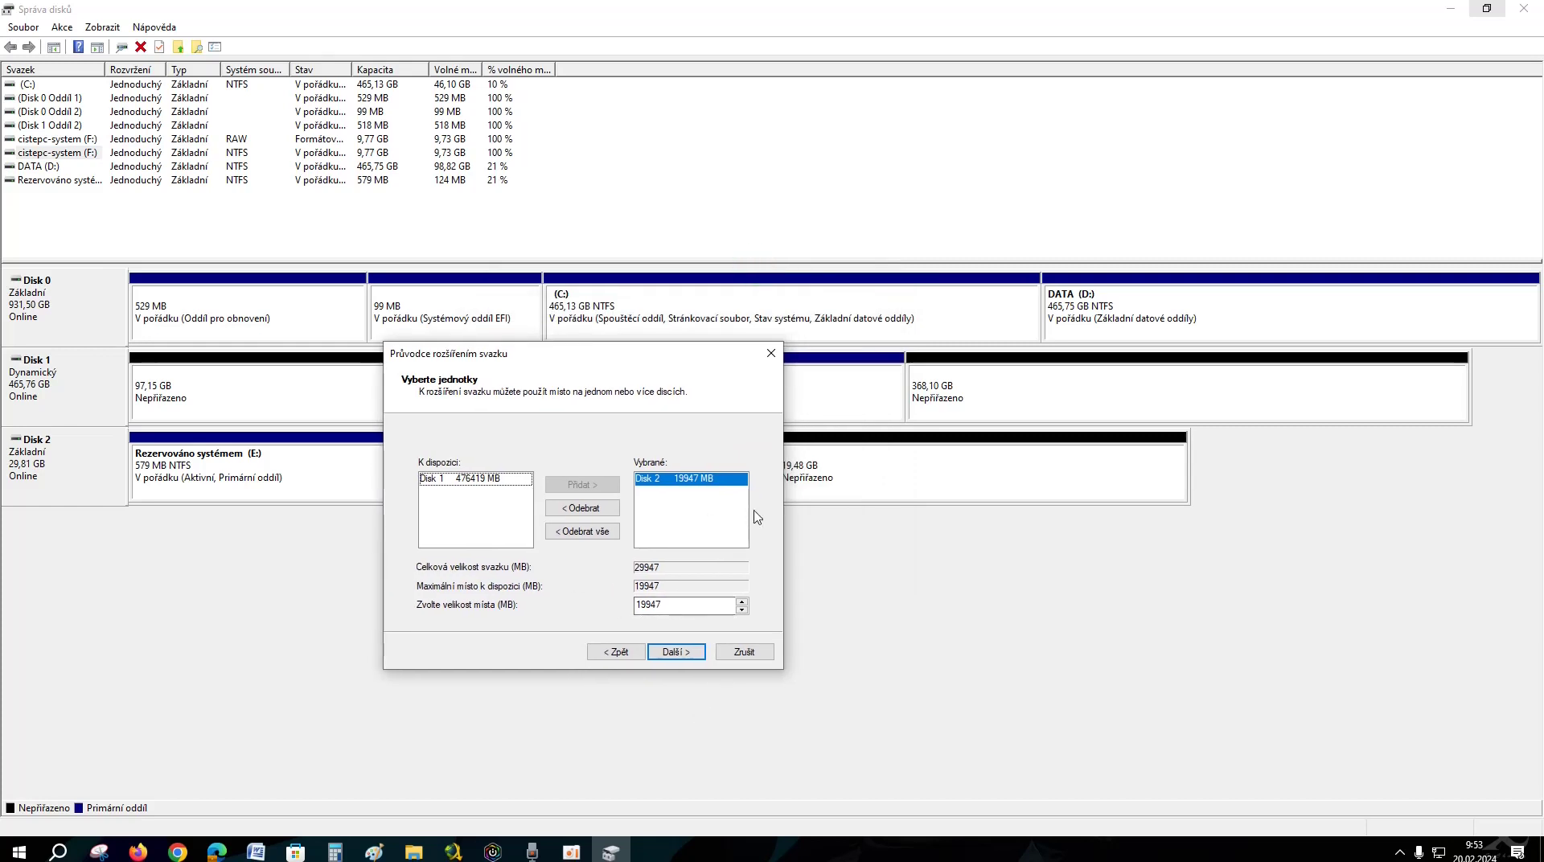
{"action": "left_click_drag", "start_coordinate": [593, 353], "coordinate": [506, 353]}
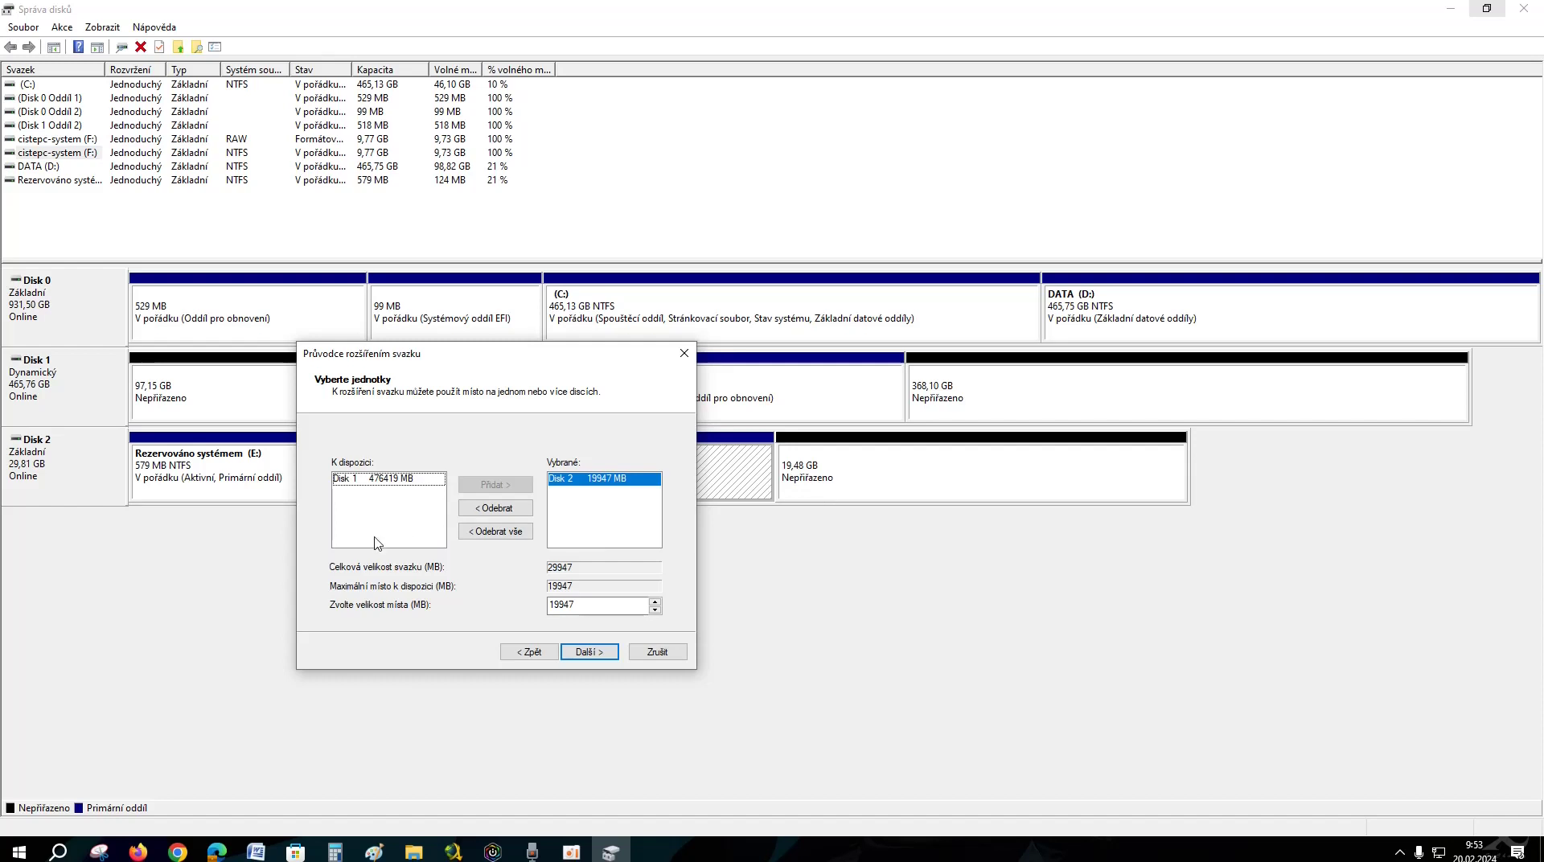
{"action": "left_click_drag", "start_coordinate": [378, 354], "coordinate": [536, 405]}
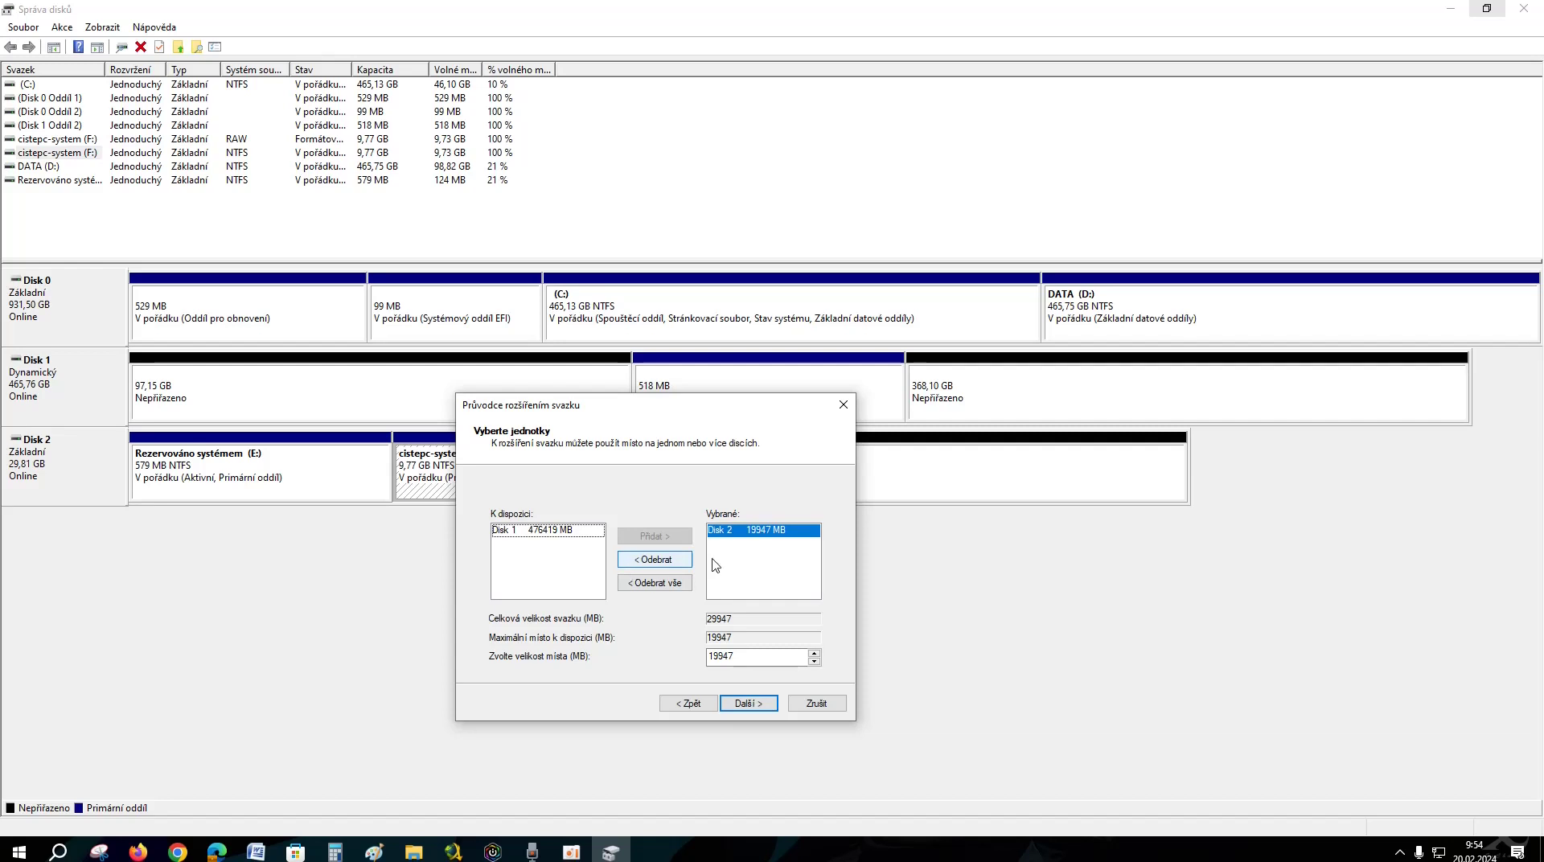
Step: Extend the cistepc-system (F:) volume by 19947 MB from Disk 2, complete the wizard, and select the extended volume
{"action": "left_click", "coordinate": [786, 533]}
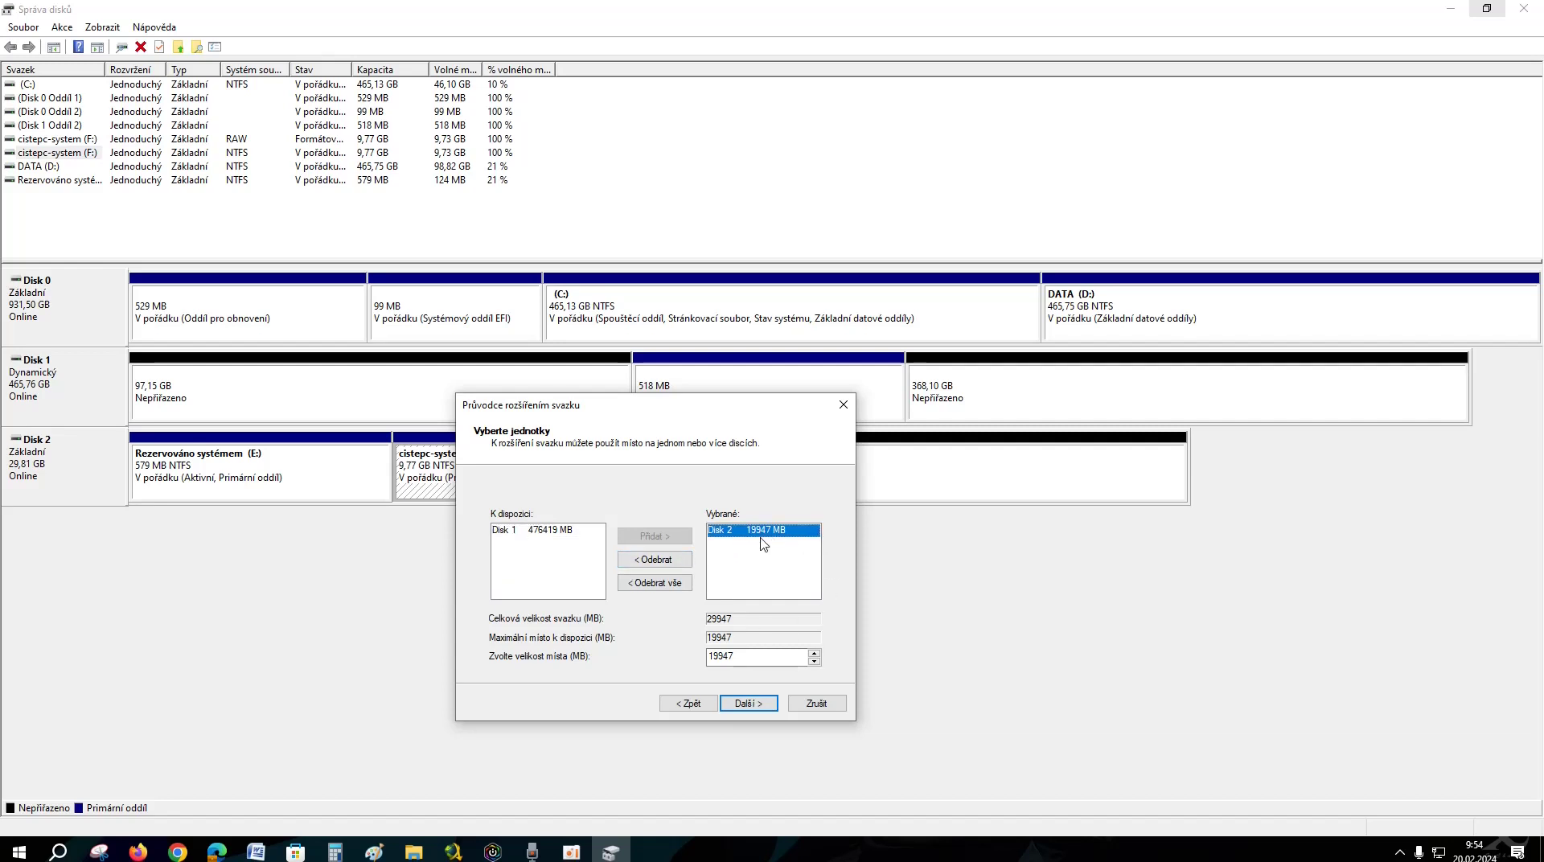
{"action": "left_click", "coordinate": [733, 665]}
{"action": "left_click_drag", "start_coordinate": [703, 402], "coordinate": [601, 421]}
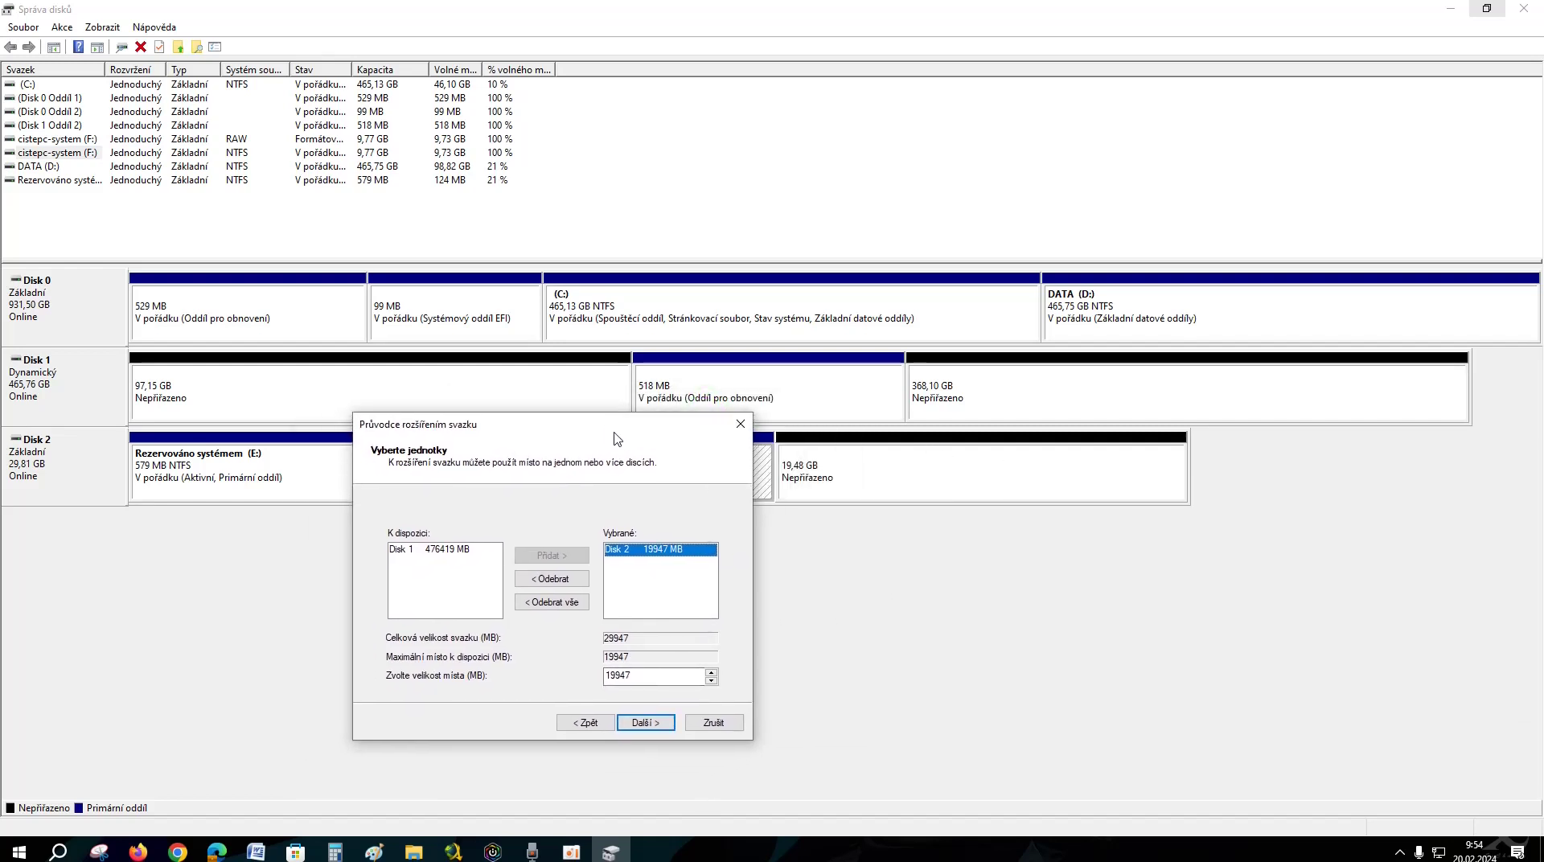
{"action": "left_click", "coordinate": [659, 722]}
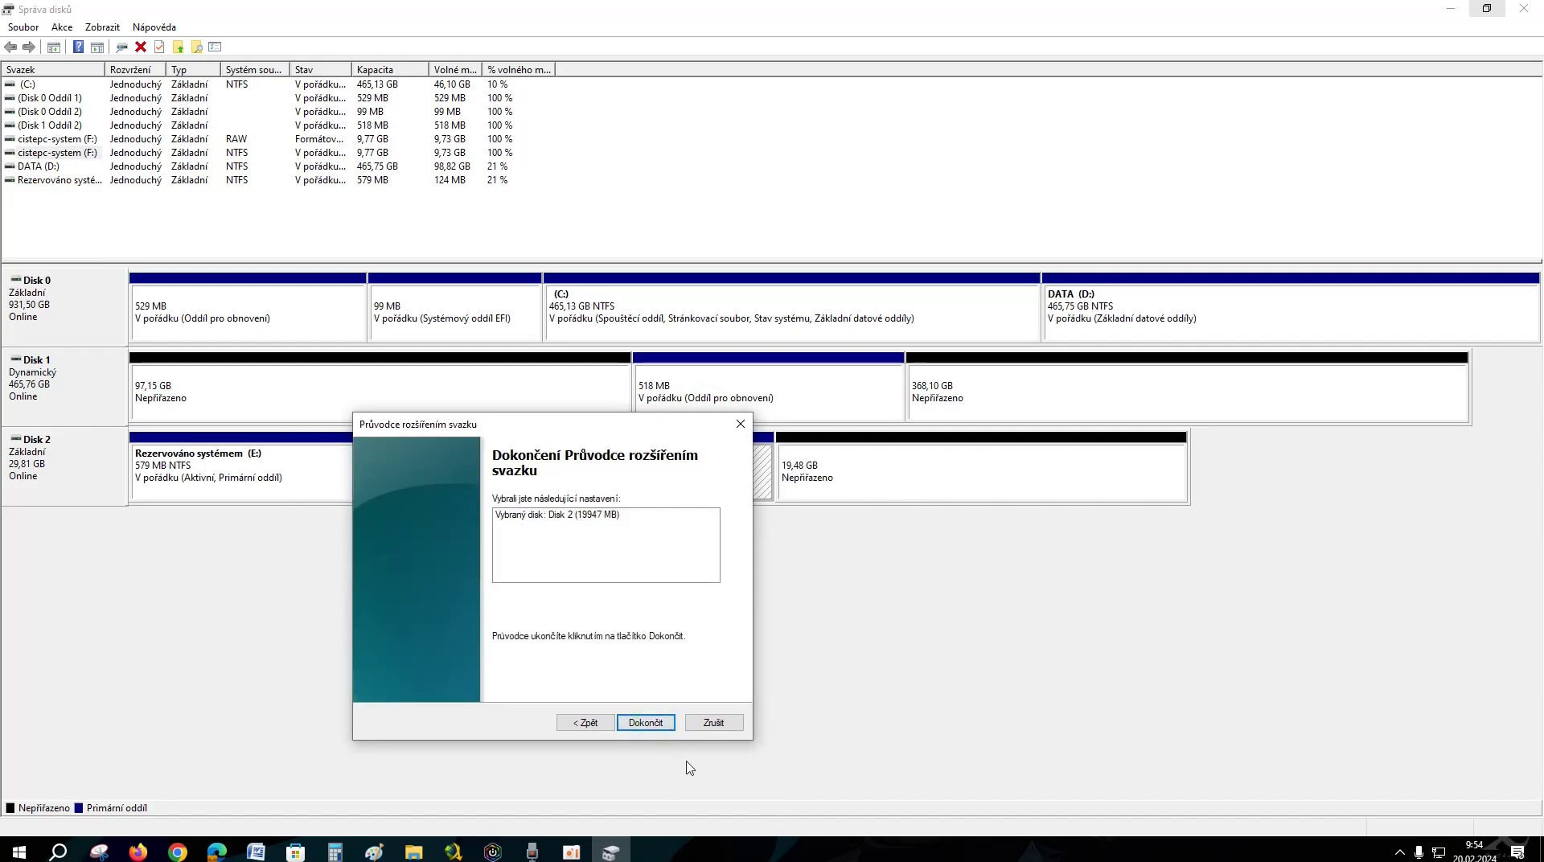
{"action": "left_click", "coordinate": [646, 722]}
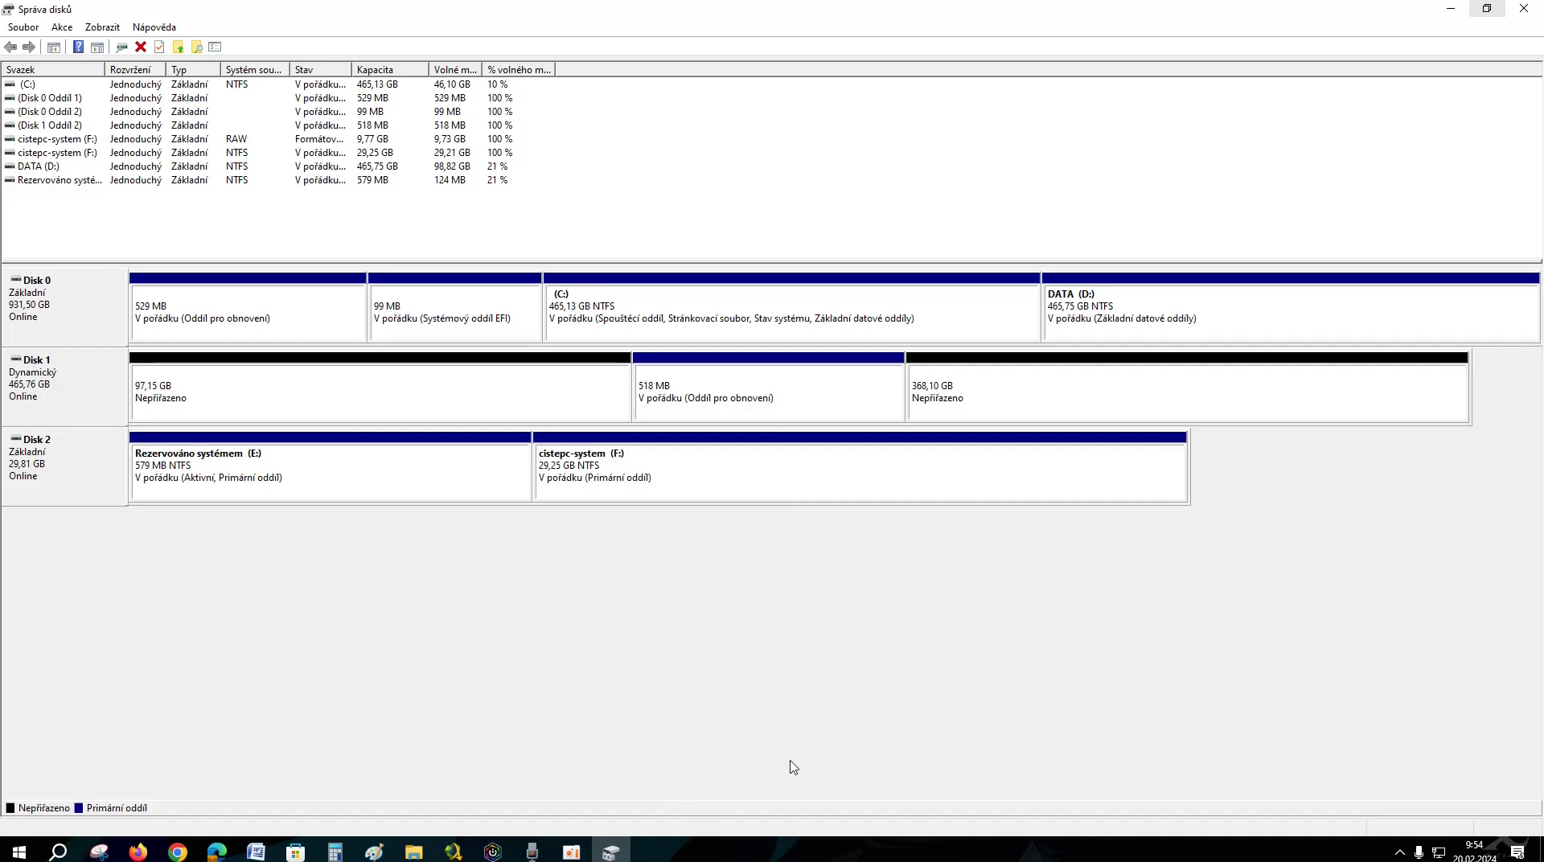
{"action": "left_click", "coordinate": [731, 473]}
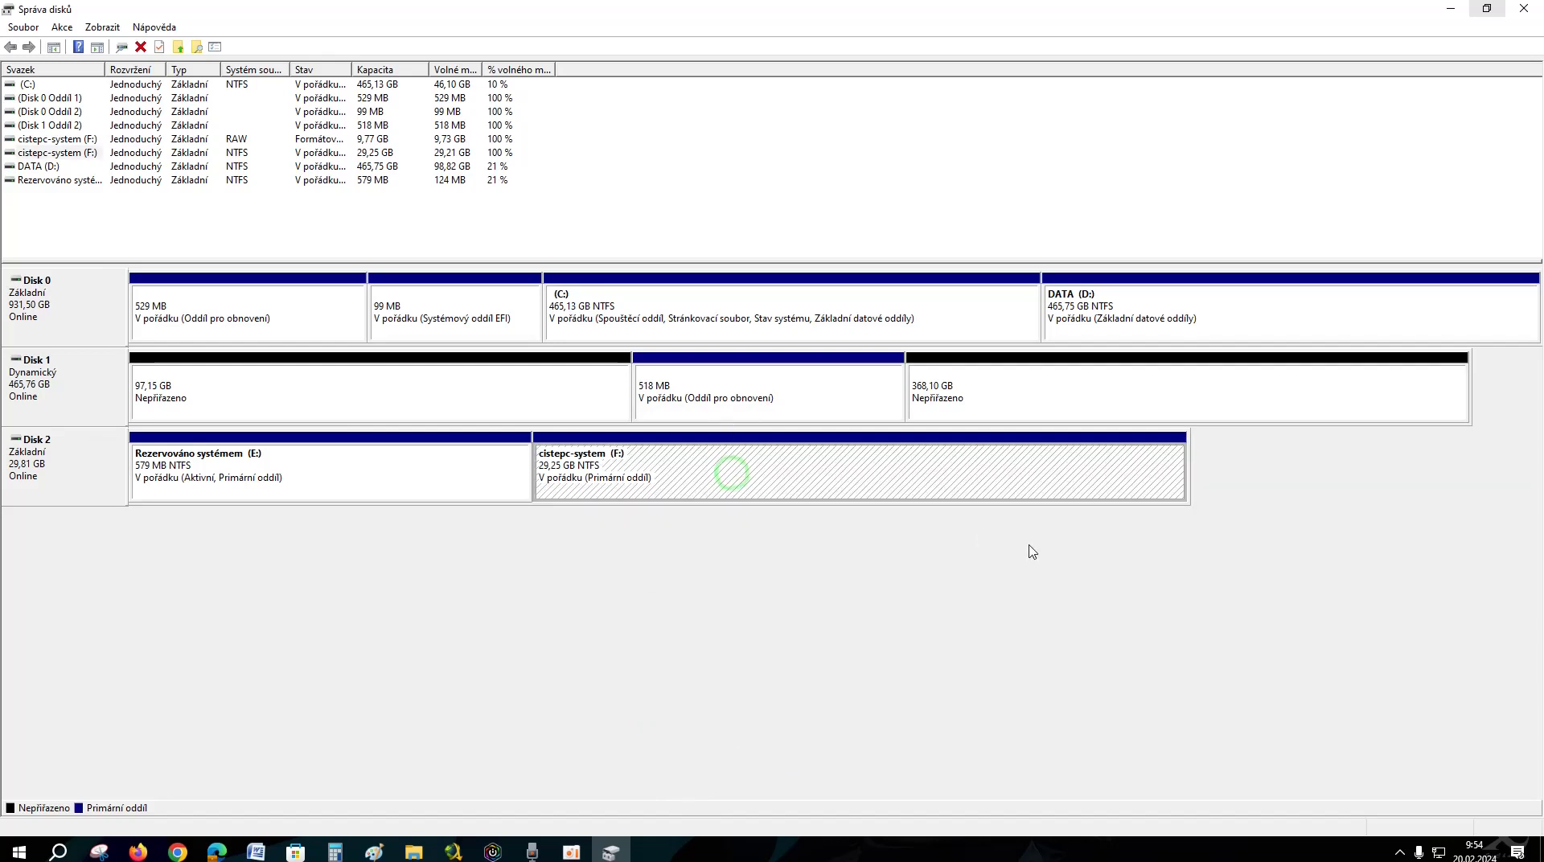